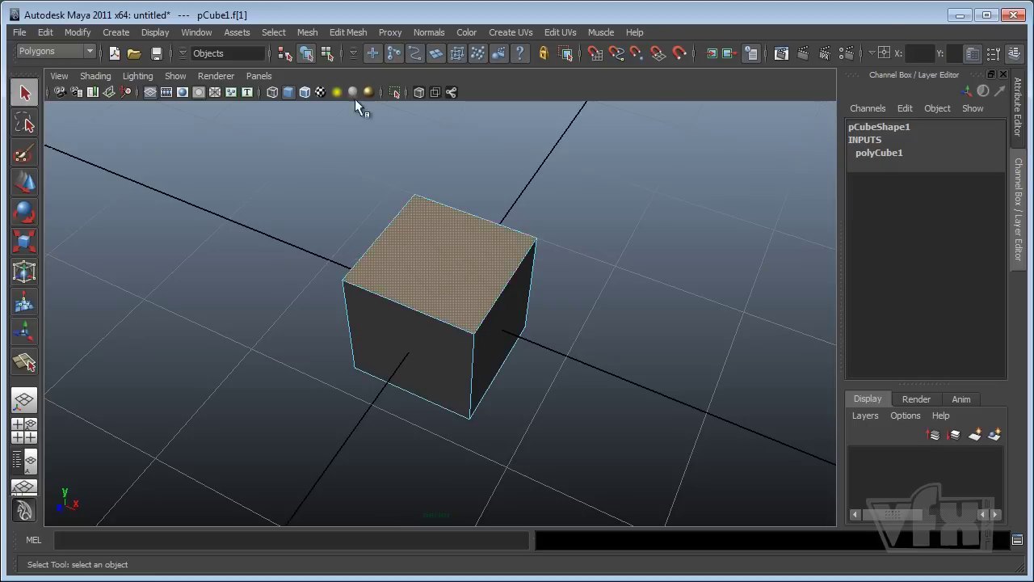
- Extrude the cube's top face and scale it uniformly inward to about 0.83
left_click(340, 31)
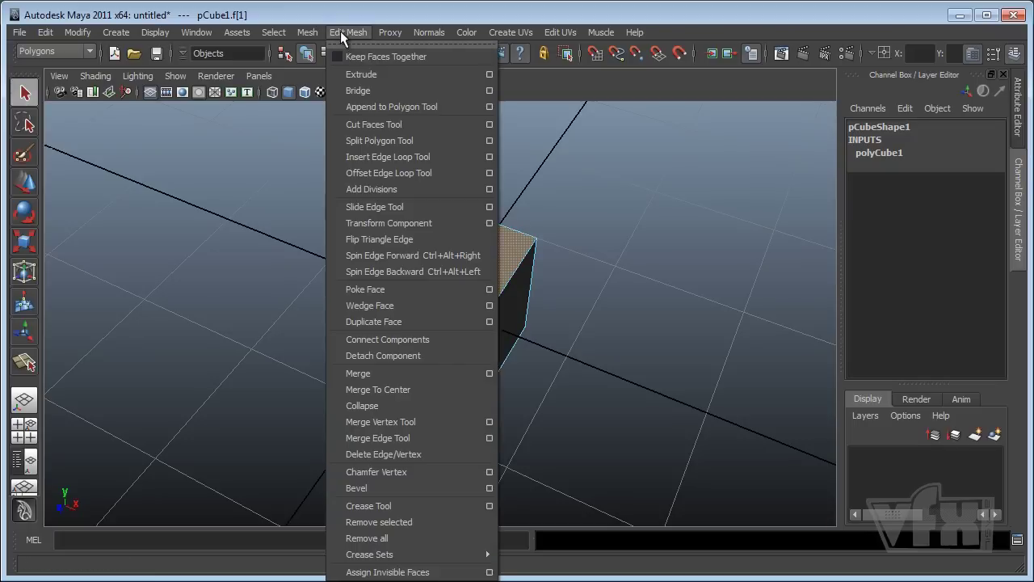
left_click(380, 76)
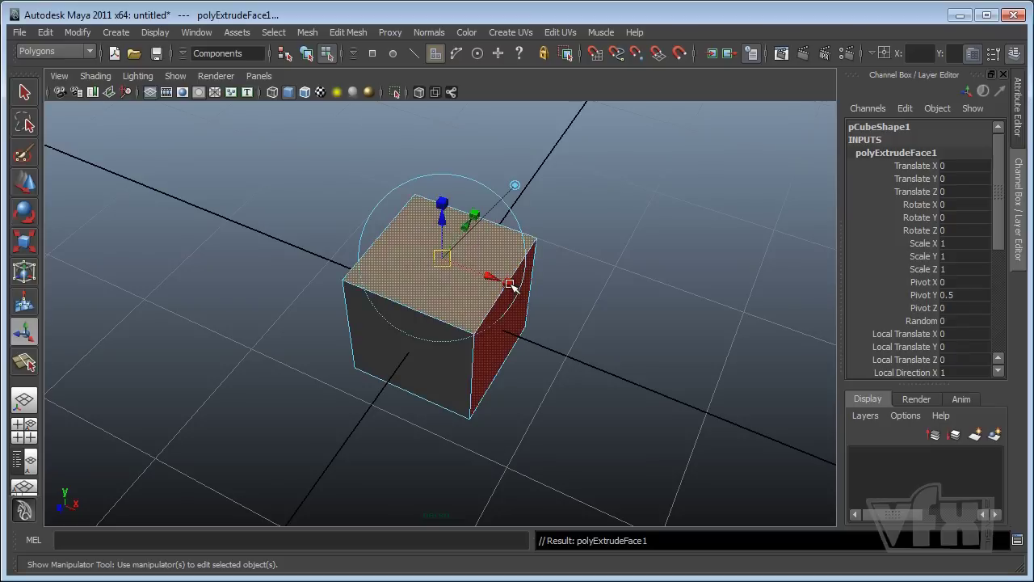
left_click(443, 203)
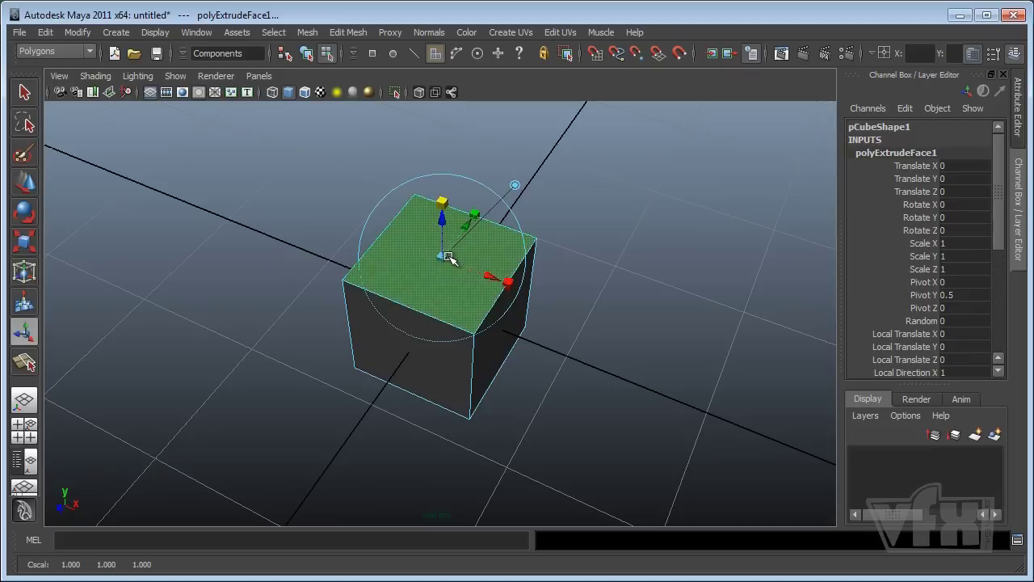
mouse_move(449, 258)
left_mouse_down("alt")
mouse_move(447, 250)
mouse_move(457, 268)
mouse_move(434, 255)
left_mouse_up("alt")
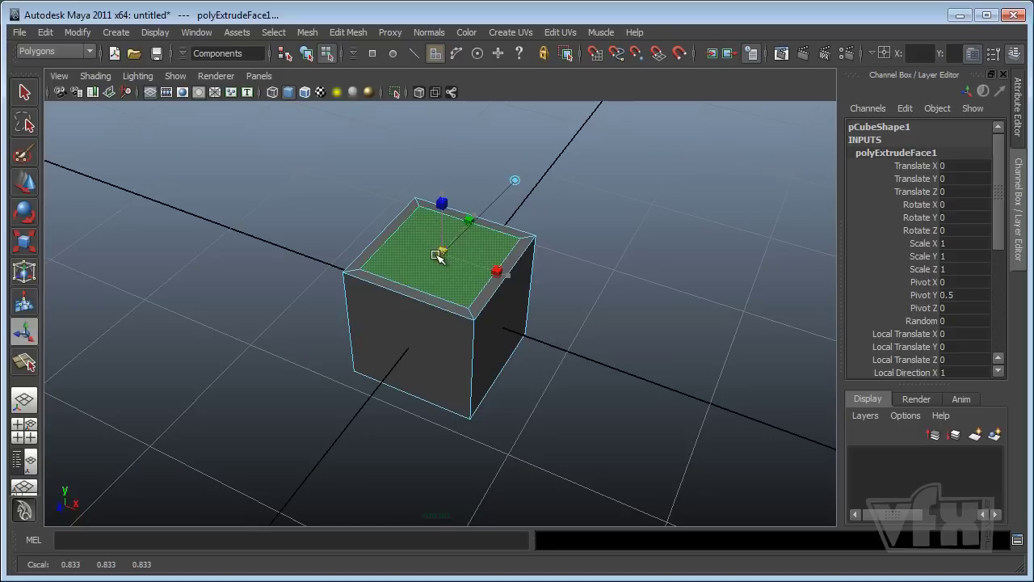
key("ctrl+z")
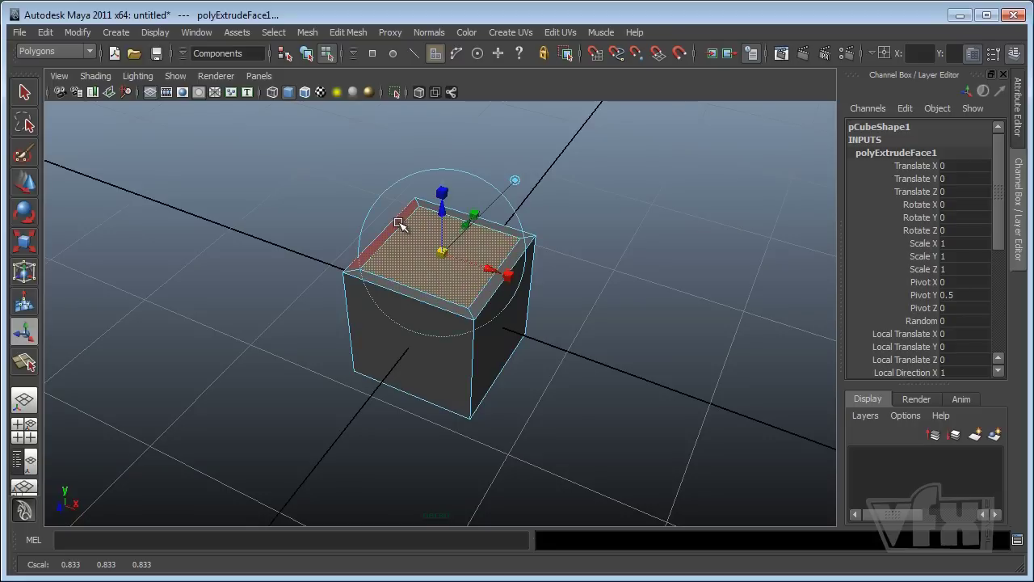
- Extrude the inset top face again and push it about 0.51 down into the cube
left_click(353, 36)
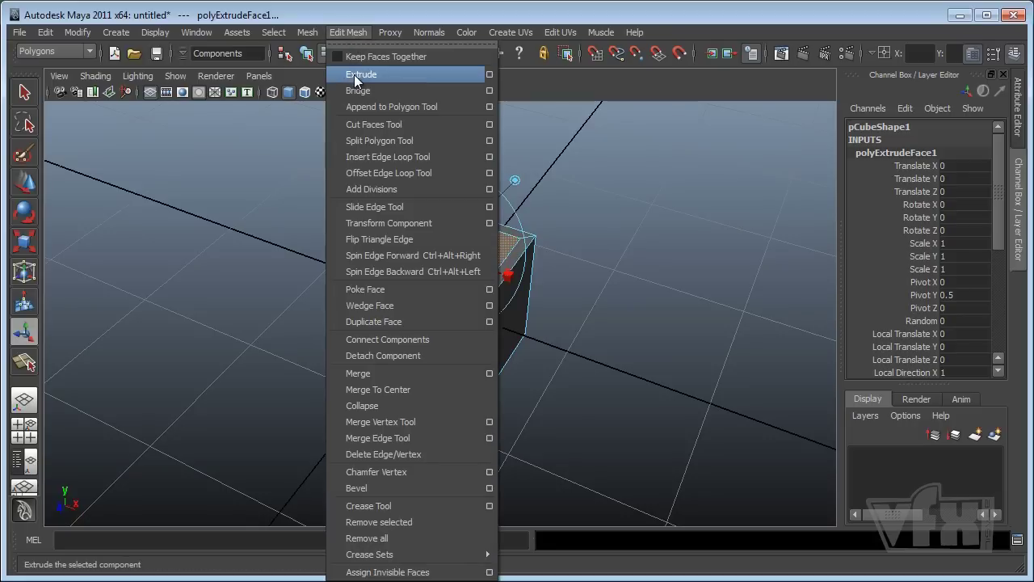
left_click(354, 74)
left_click_drag(443, 213, 445, 269)
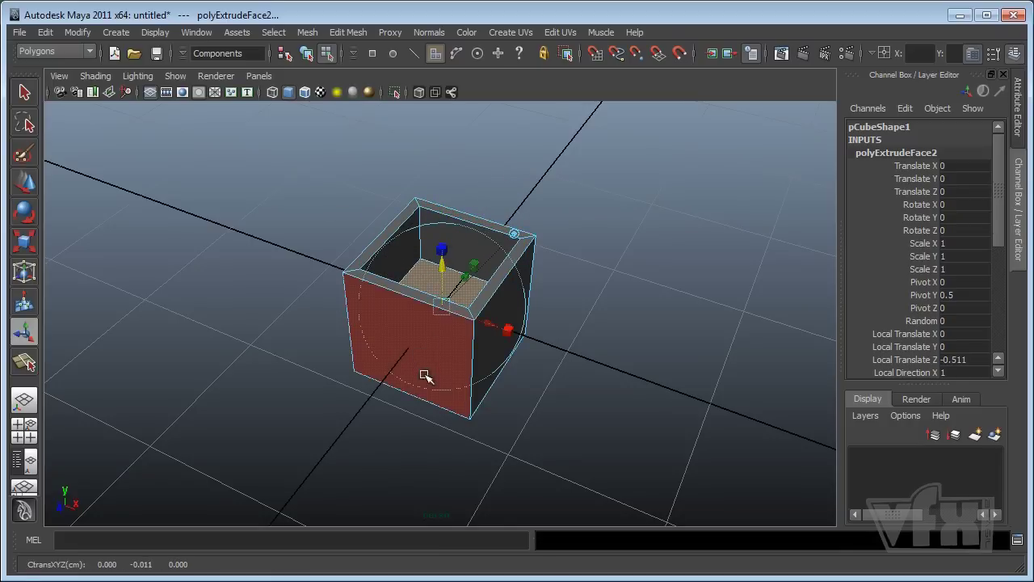
- Return the hollowed cube to object mode and clear the selection
left_click_drag(425, 376, 455, 358, "alt")
right_click(497, 303)
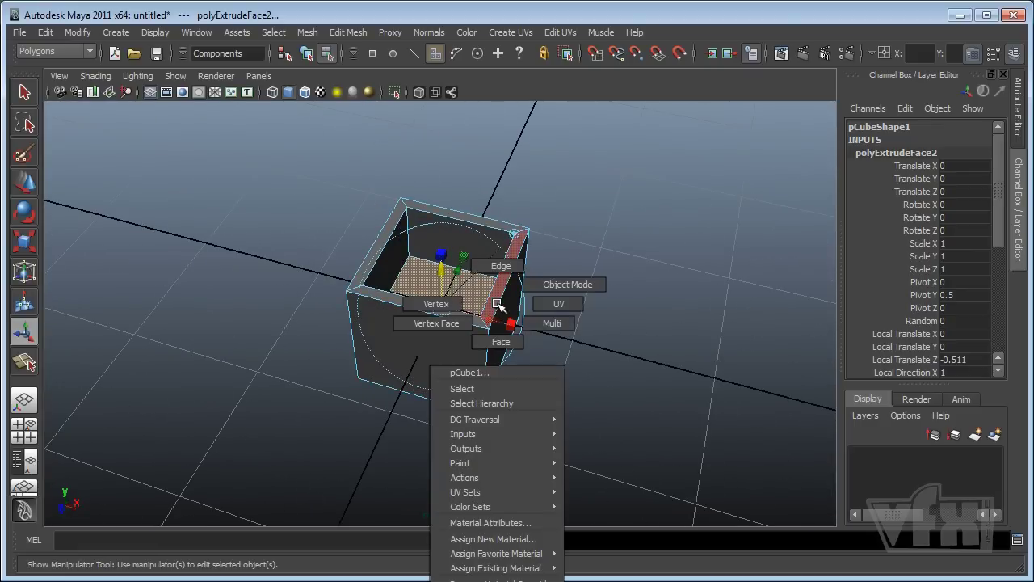
left_click(568, 284)
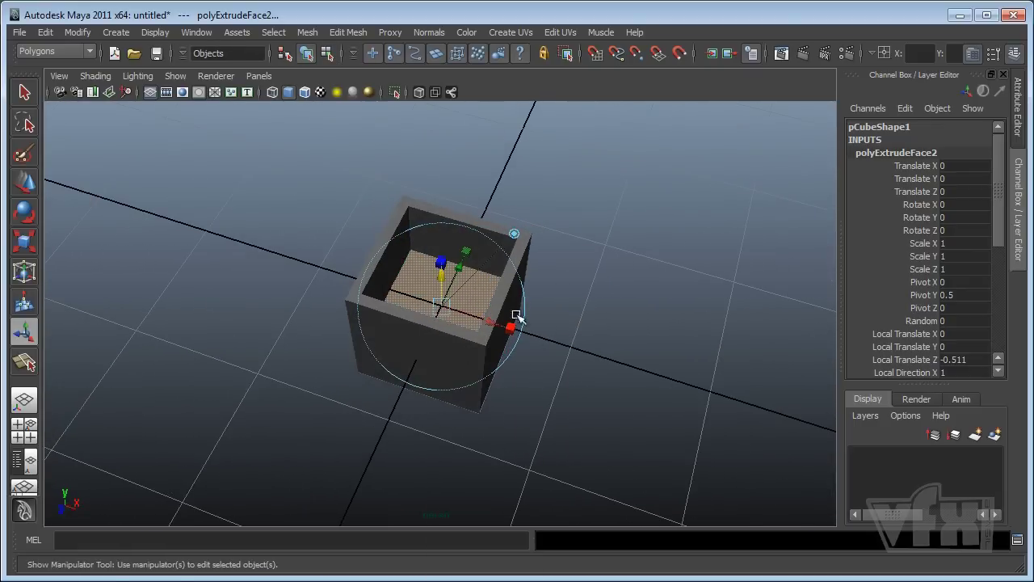
left_click(548, 305)
left_click_drag(481, 350, 480, 328, "alt")
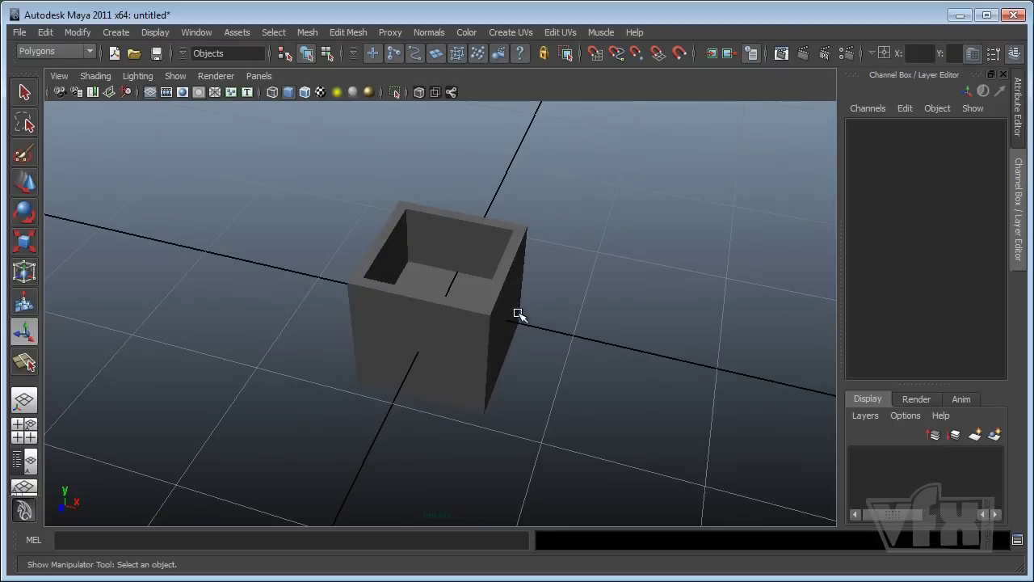
- Move the hollowed cube along the X axis to about -2.34
left_click_drag(519, 312, 247, 261, "alt")
left_click(469, 366)
key("w")
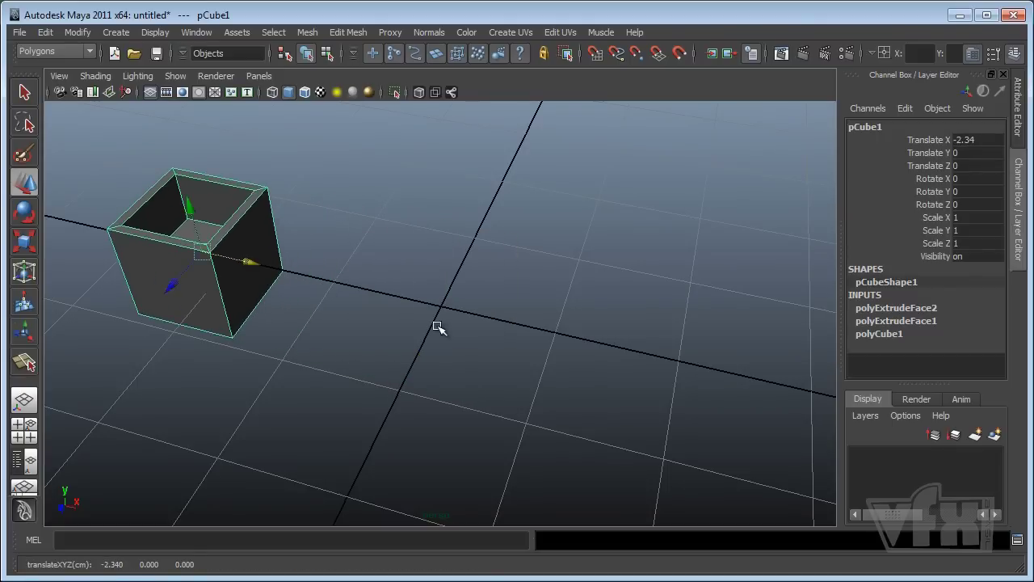
- Create a new polygon cube at the origin beside the hollowed one
left_click_drag(439, 323, 539, 373, "alt")
right_click_drag(539, 372, 383, 326, "alt")
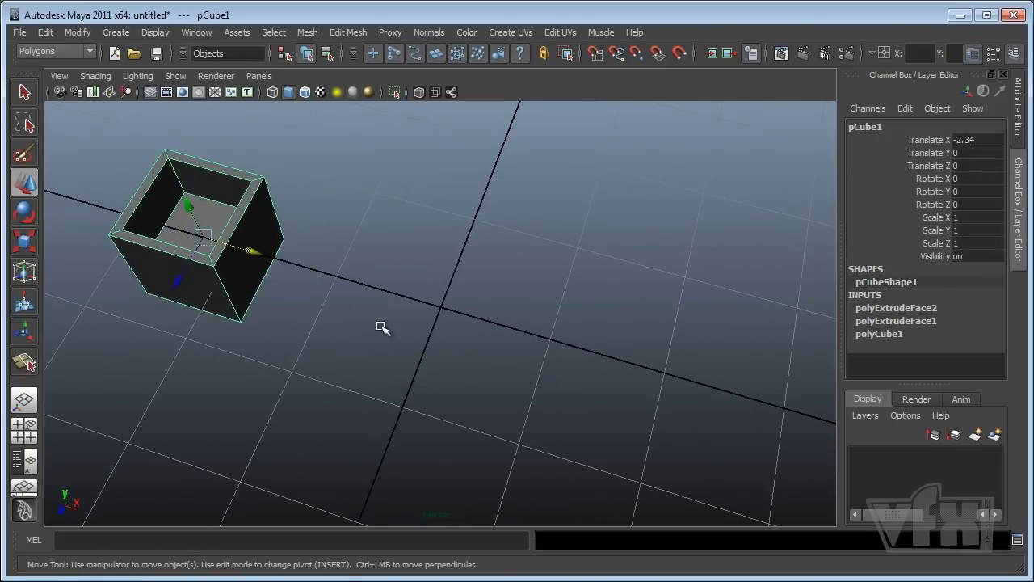
left_click(116, 32)
mouse_move(146, 71)
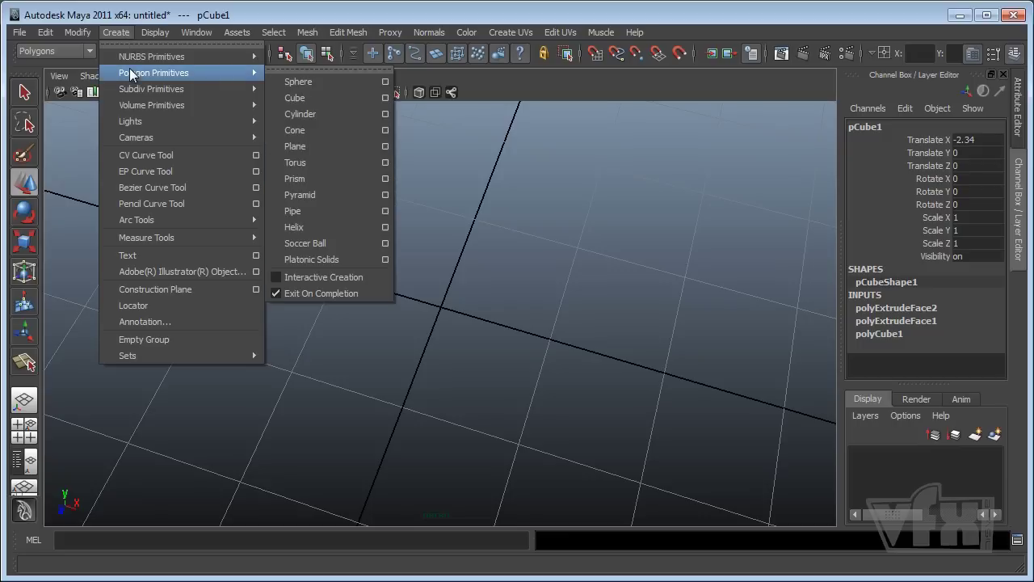
left_click(330, 90)
- Stretch the new cube along the Z axis to a scale of about 4.18
left_click_drag(490, 389, 469, 380, "alt")
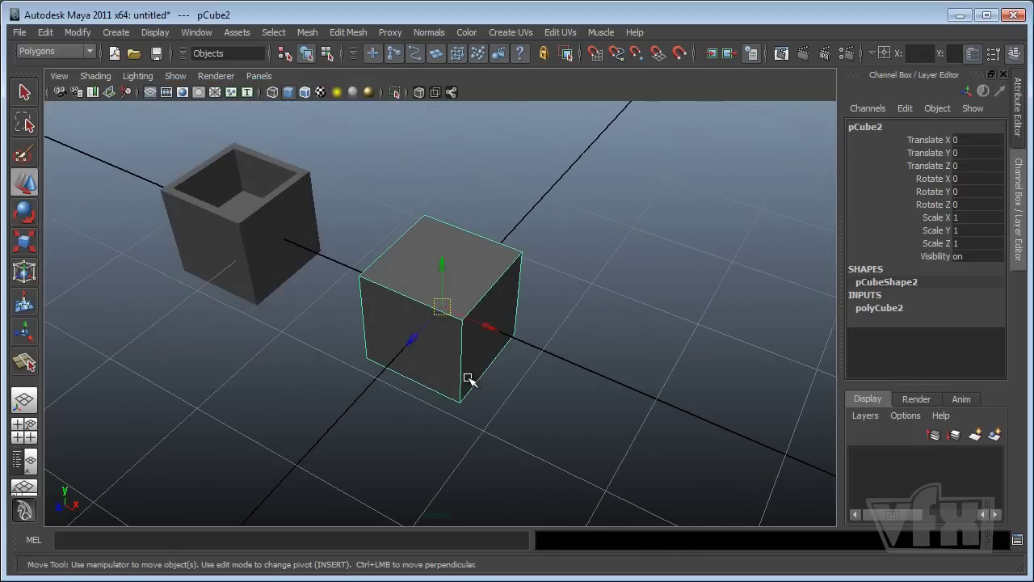
key("r")
right_click_drag(402, 374, 455, 386, "alt")
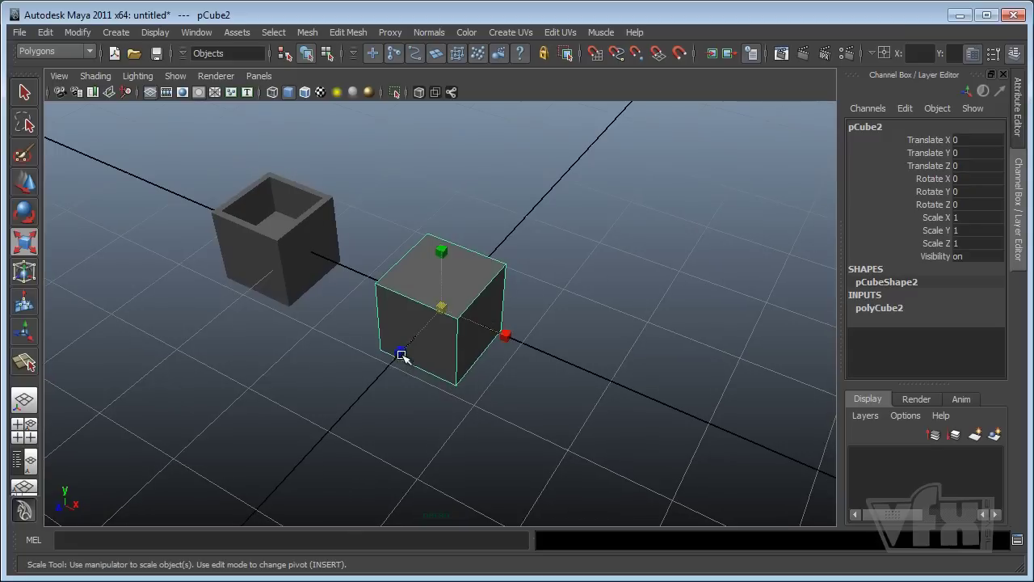
left_click_drag(400, 353, 231, 545)
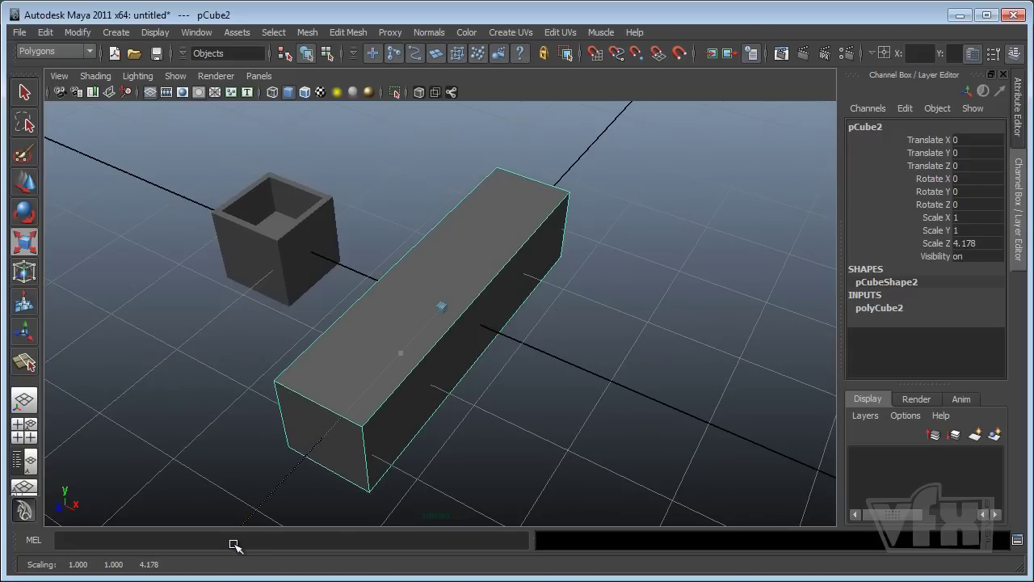
- Select the top face of the elongated box in face mode and extrude it
left_click_drag(452, 409, 490, 412, "alt")
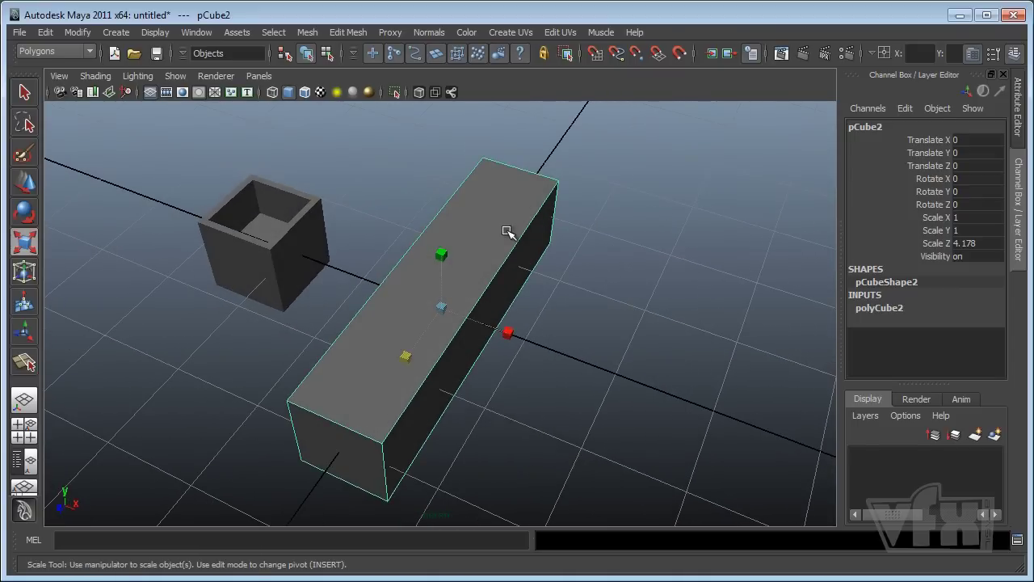
key("q")
right_click(435, 252)
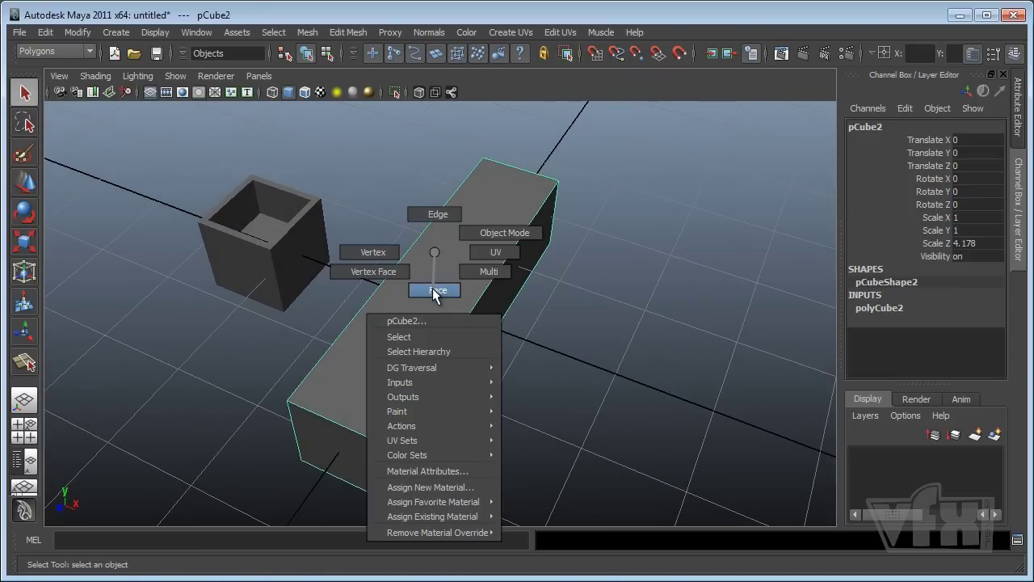
left_click(432, 289)
left_click(450, 283)
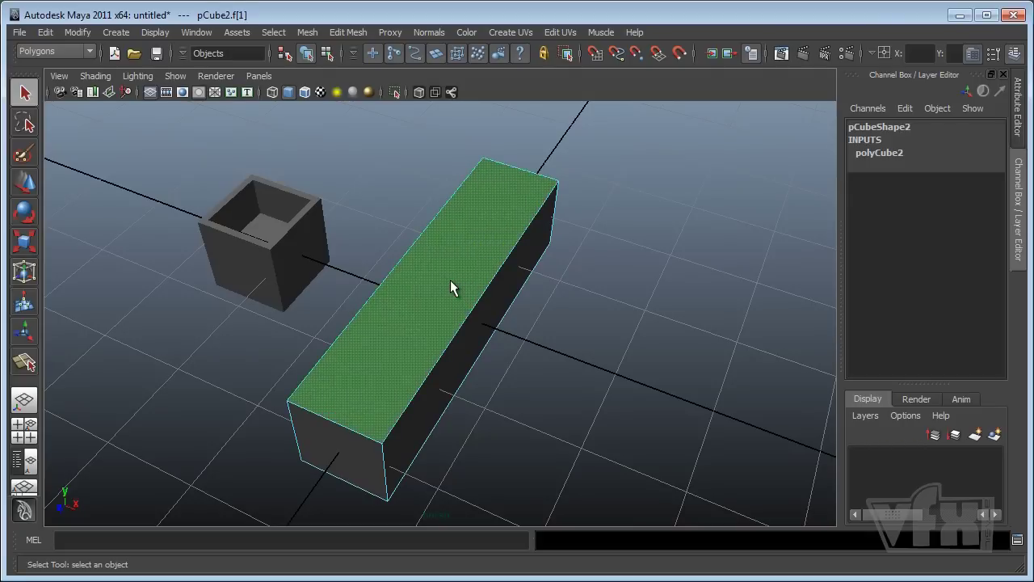
left_click(349, 32)
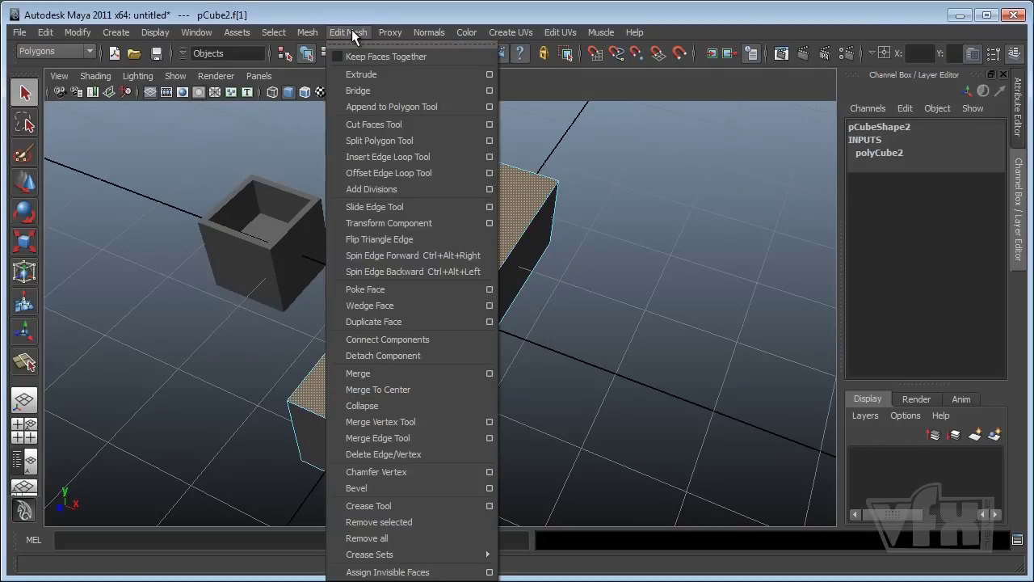
left_click(360, 71)
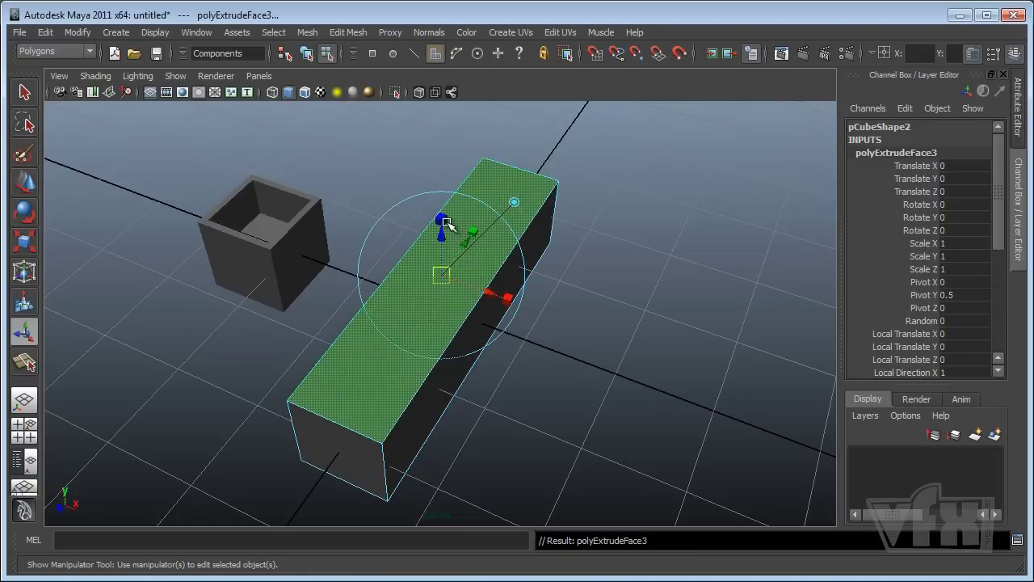
- Try scaling the elongated box's extruded top face uniformly inward, inspect the border around it, and undo the scaling
left_click(443, 273)
left_click_drag(442, 273, 543, 383)
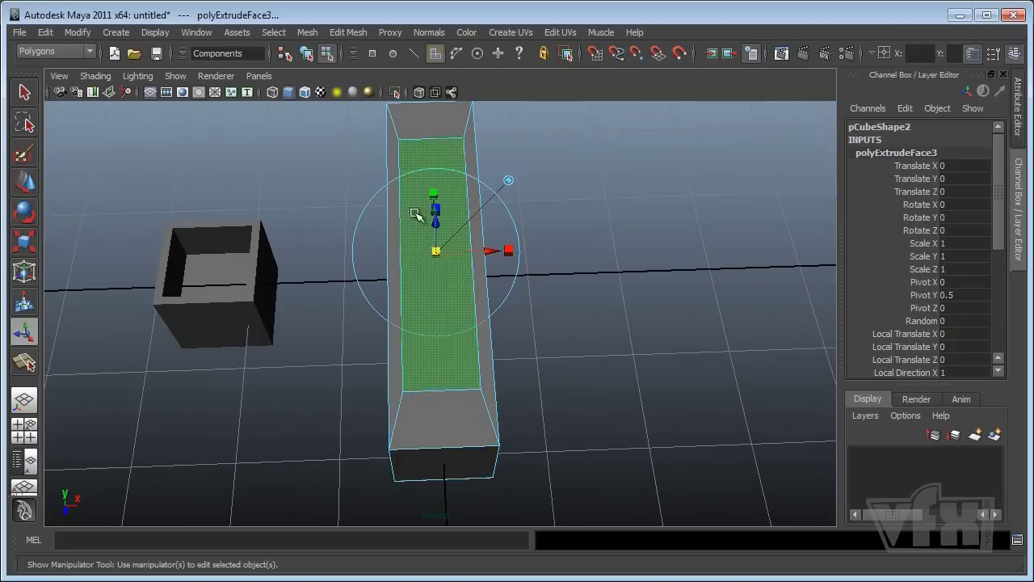
left_click_drag(511, 396, 381, 407, "alt")
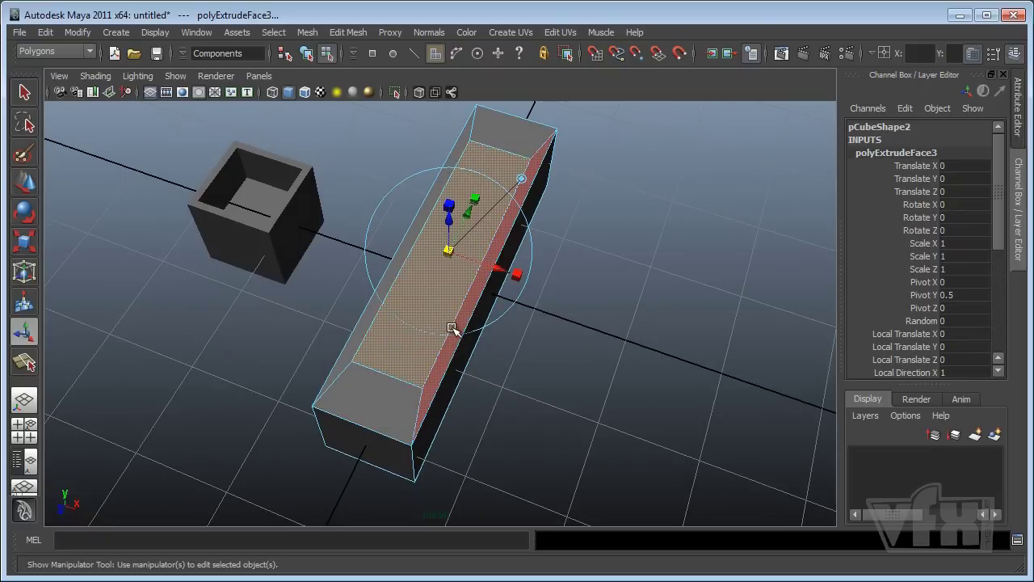
left_click_drag(456, 328, 552, 369, "alt")
left_click_drag(490, 363, 475, 361, "alt")
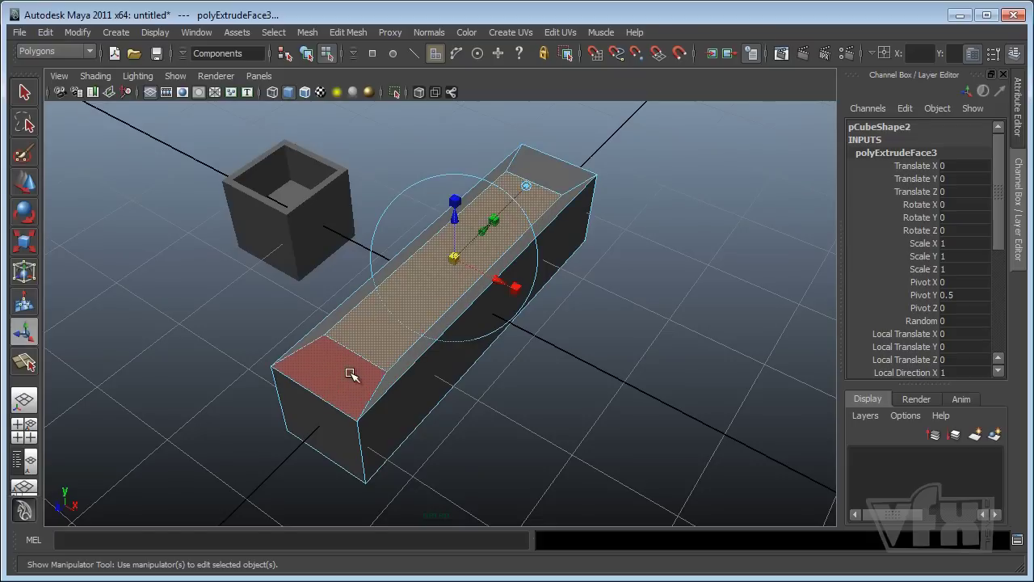
left_click_drag(354, 376, 437, 372, "alt")
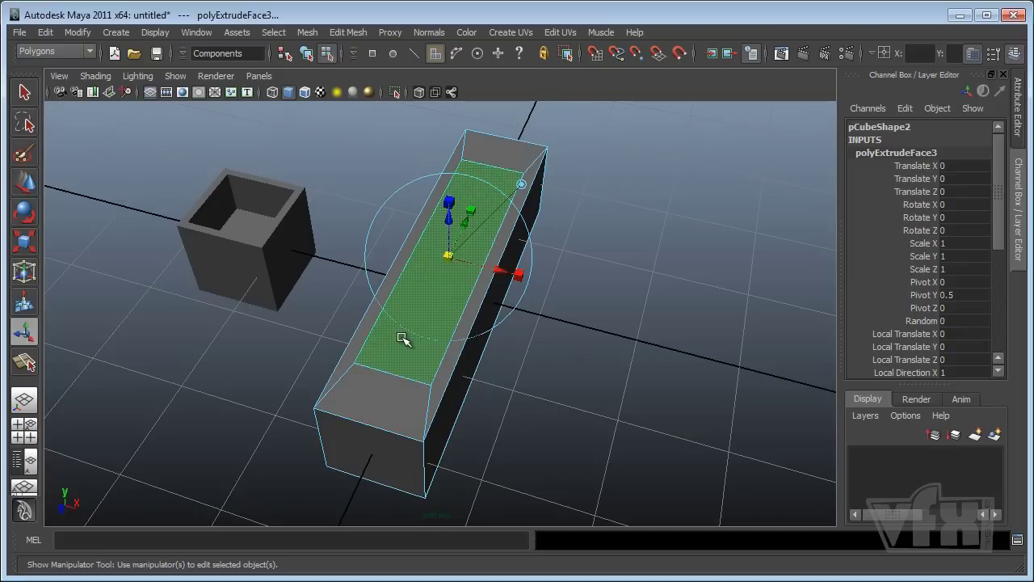
left_click_drag(453, 337, 445, 342, "alt")
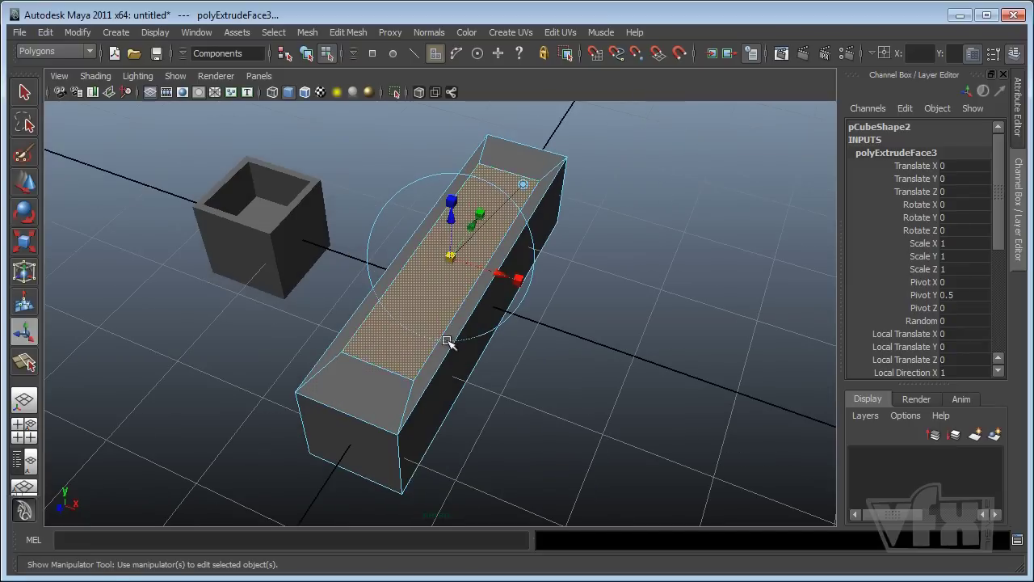
key("ctrl+z")
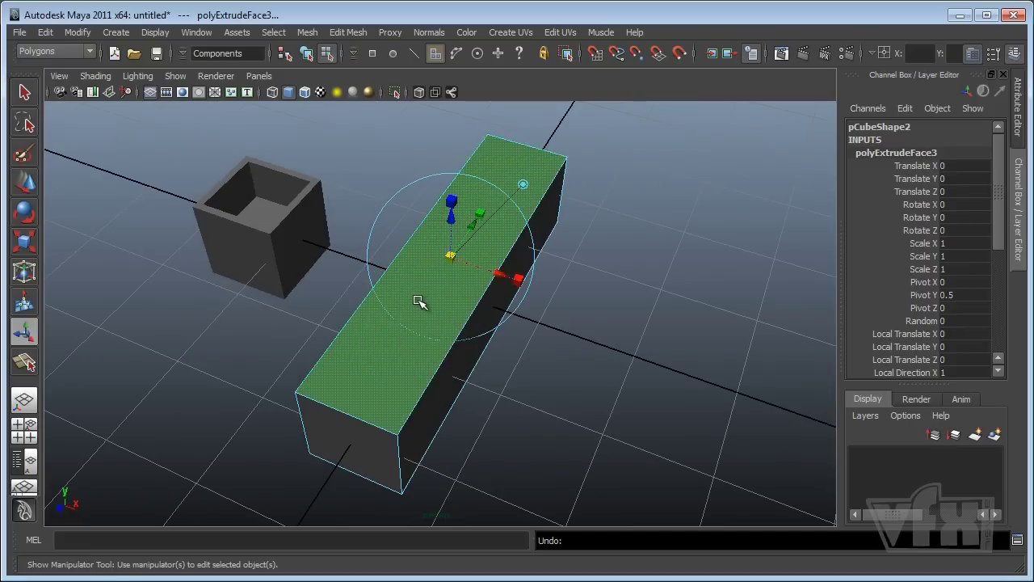
- Set the Offset of the elongated box's top face extrusion to 0.1
left_click_drag(554, 363, 545, 357, "alt")
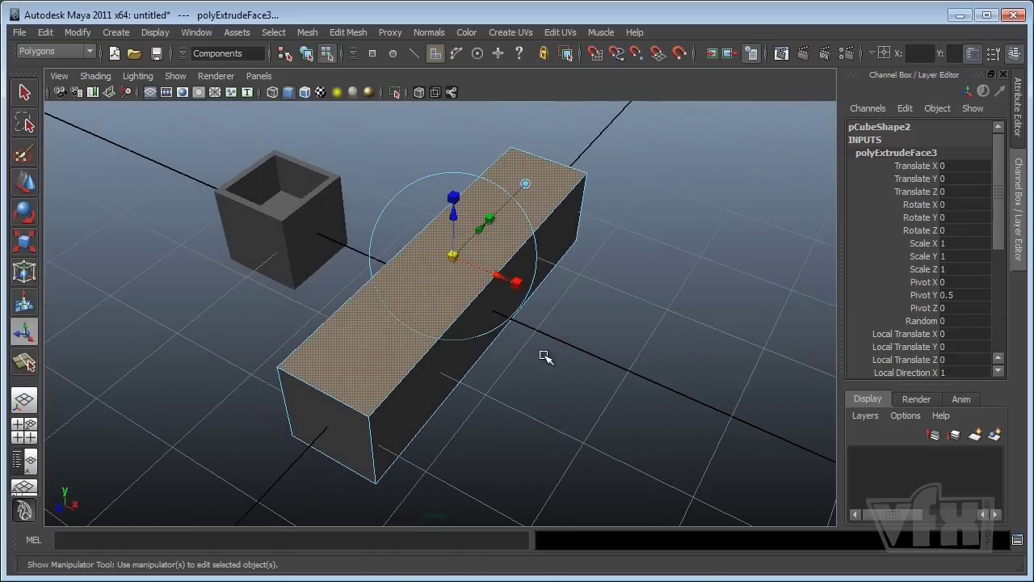
left_click_drag(999, 198, 1000, 299)
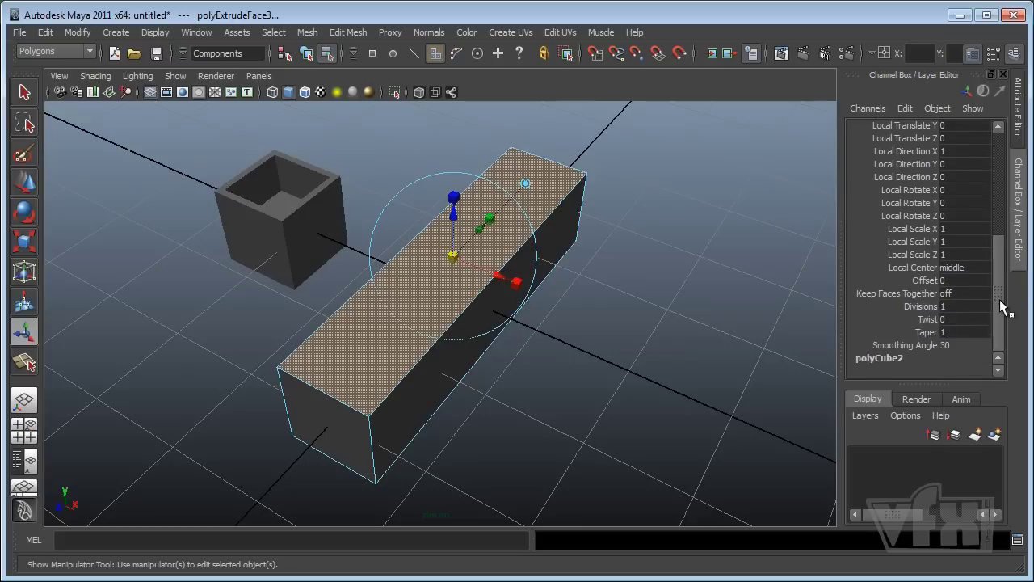
left_click(952, 280)
key("Return")
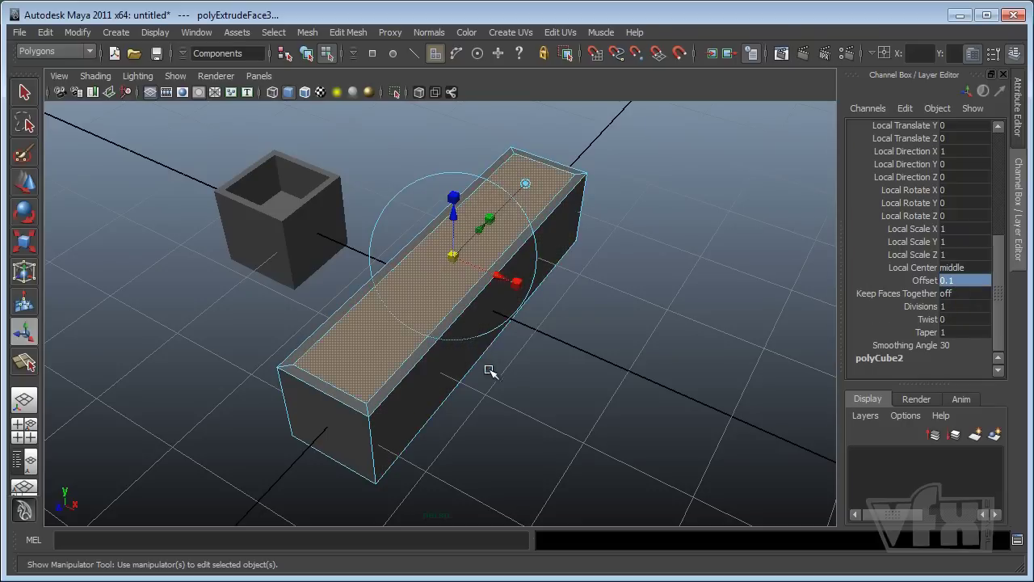
- Adjust the Offset of the elongated box's top face extrusion interactively to 0.08
left_click_drag(489, 370, 566, 372, "alt")
scroll(550, 380, "up", 5)
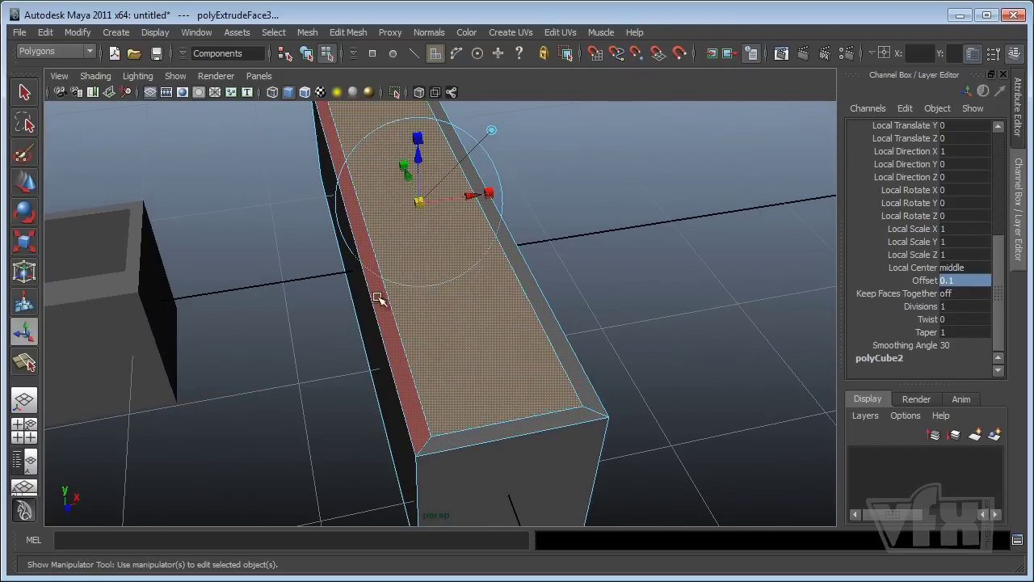
left_click_drag(620, 381, 547, 353, "alt")
left_click_drag(610, 394, 586, 372, "alt")
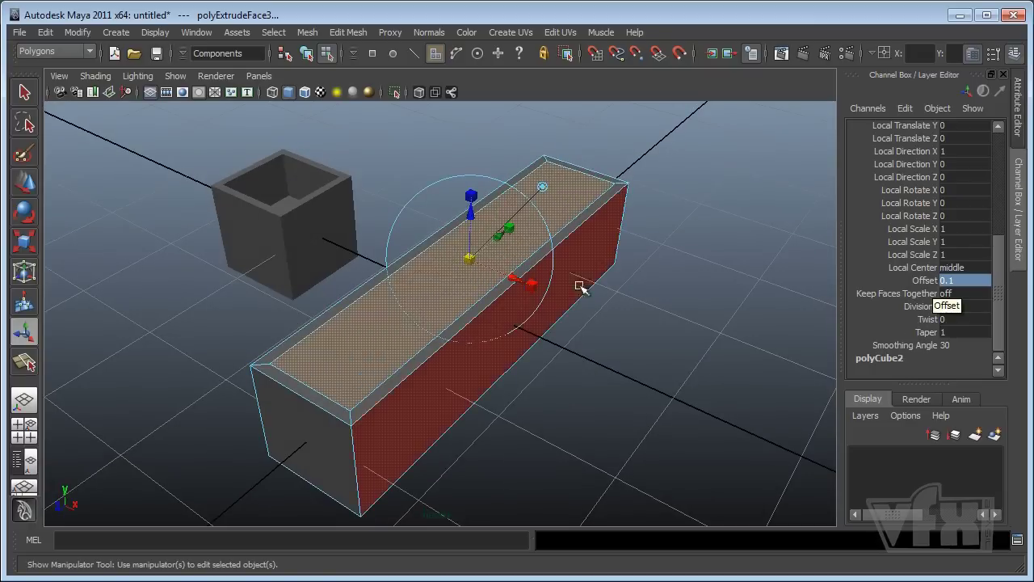
left_click(923, 280)
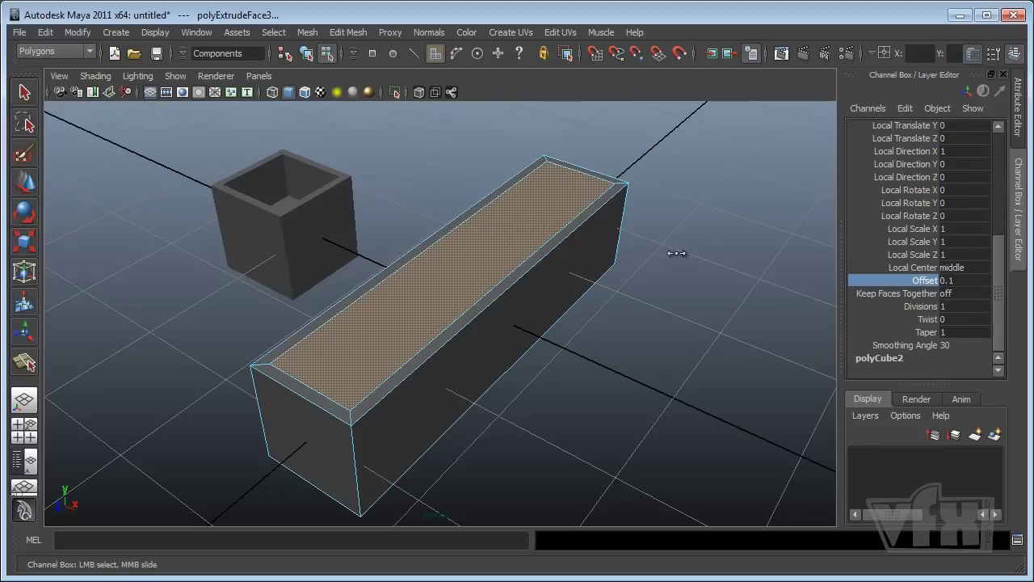
middle_click_drag(676, 253, 676, 253)
middle_click_drag(677, 253, 677, 253)
mouse_move(684, 255)
middle_mouse_down()
mouse_move(708, 259)
mouse_move(683, 270)
middle_mouse_up()
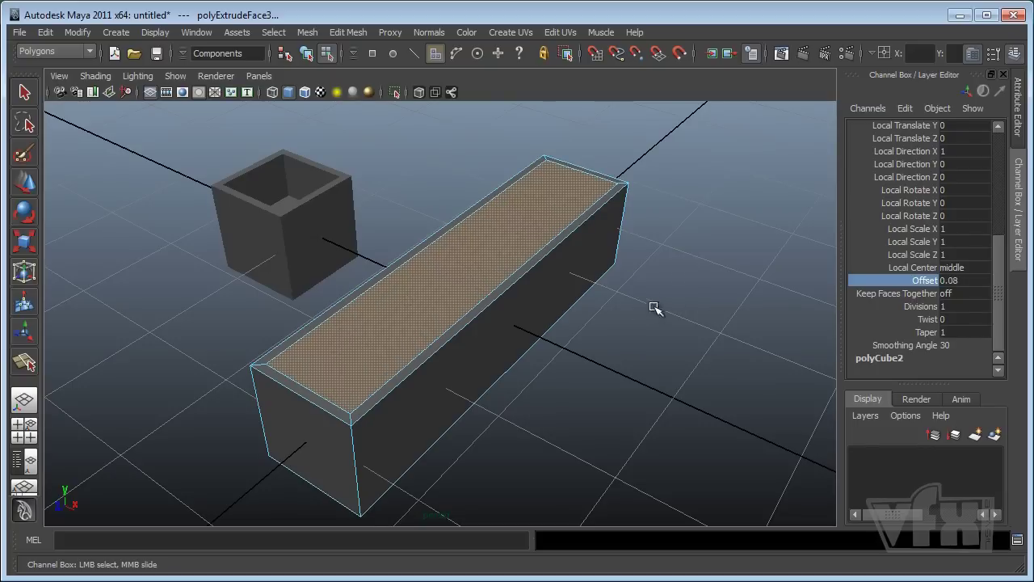
left_click_drag(658, 308, 610, 322, "alt")
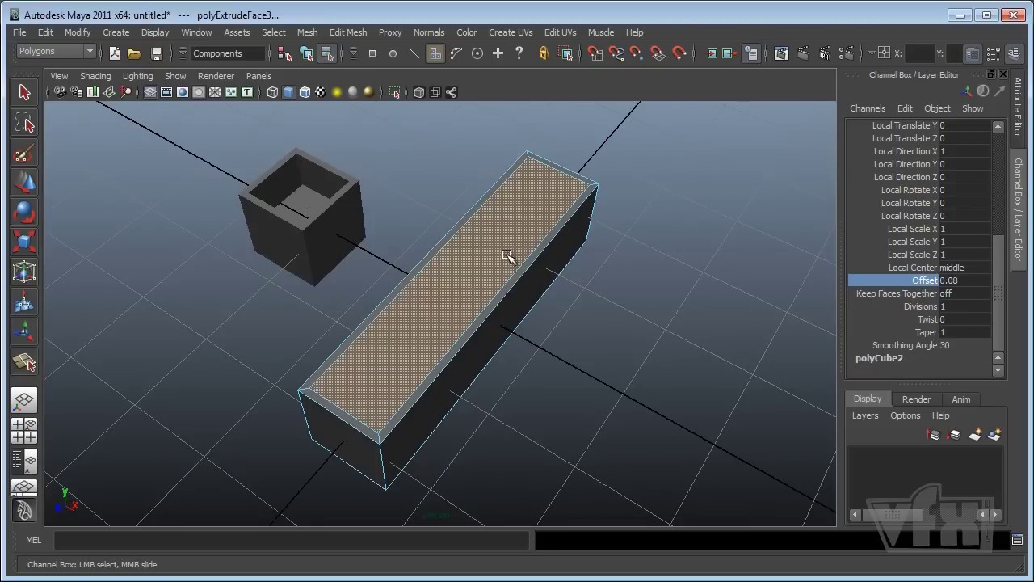
- Extrude the elongated box's inset top face again and push it down to a Local Translate Z of -0.455 to hollow the box
left_click(343, 32)
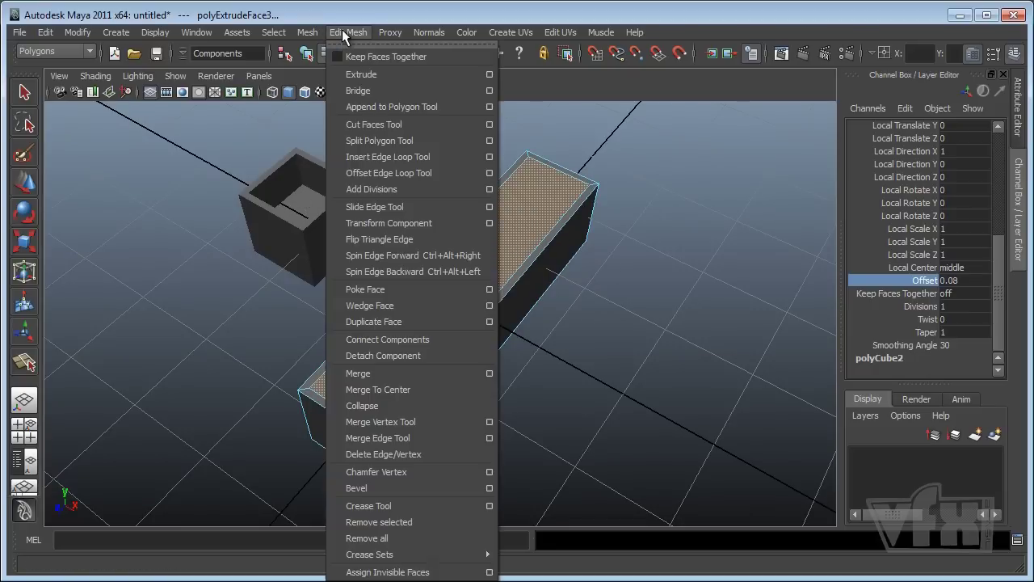
left_click(351, 75)
left_click_drag(485, 267, 461, 244, "alt")
left_click(535, 217)
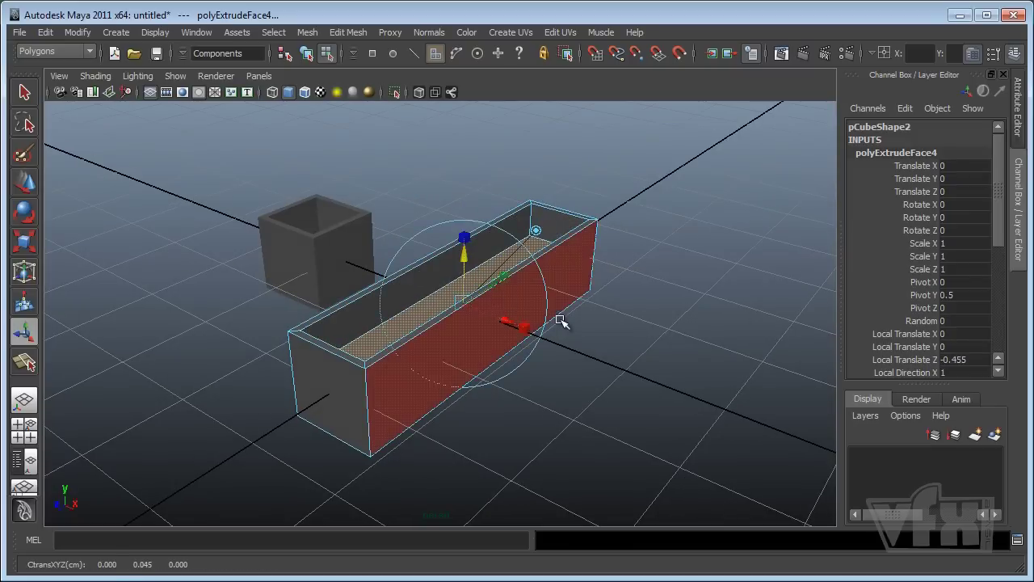
left_click_drag(560, 323, 574, 370, "alt")
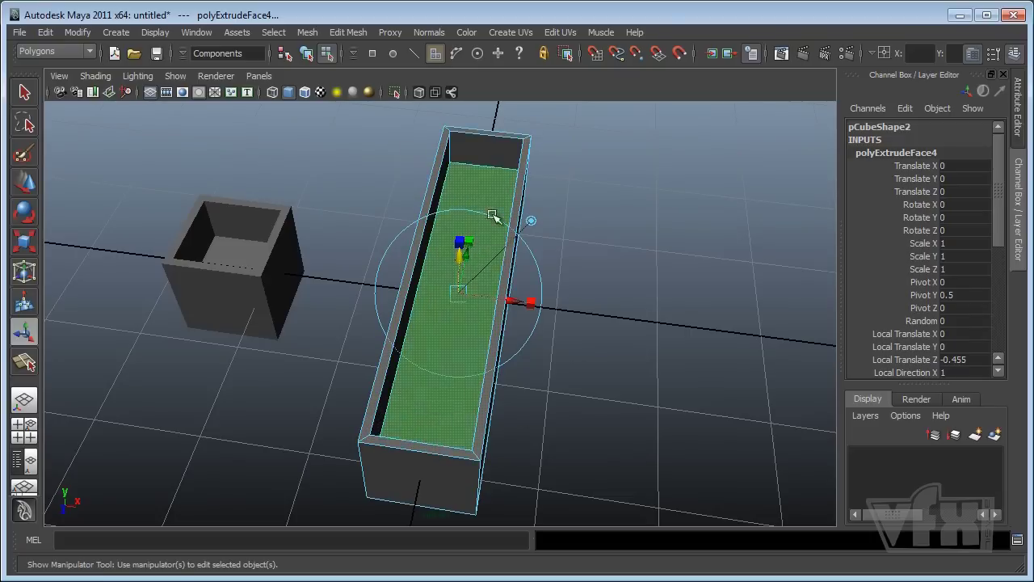
left_click_drag(604, 371, 526, 399, "alt")
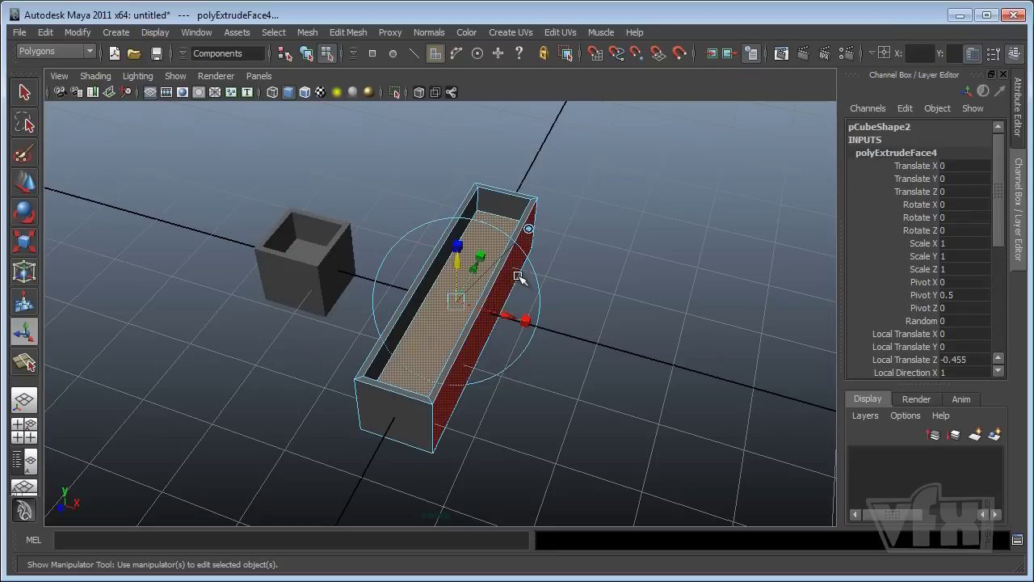
- Return to object mode and move the two boxes apart along X, placing the small hollow box at Translate X -3.504
right_click_drag(518, 272, 571, 258)
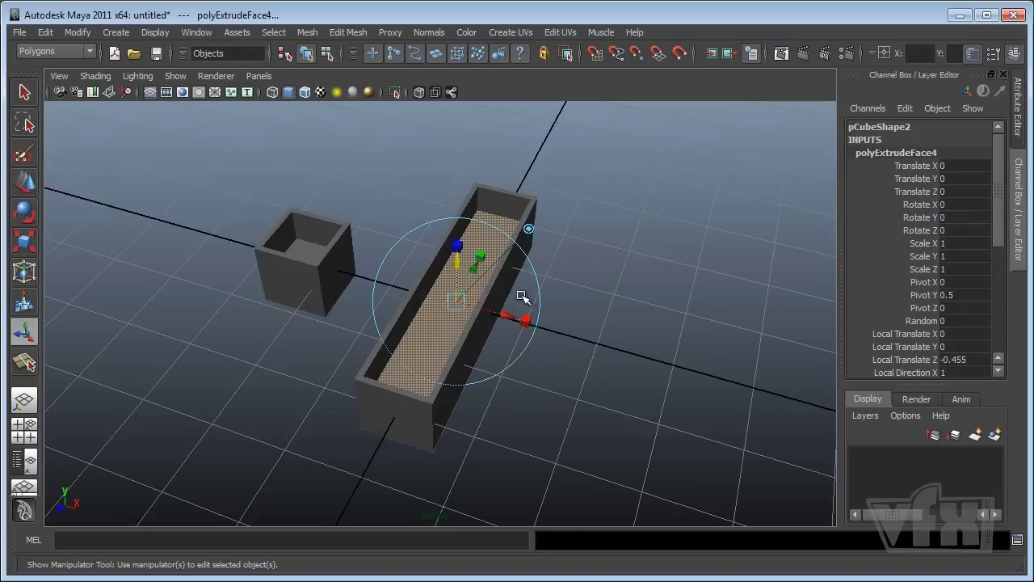
key("w")
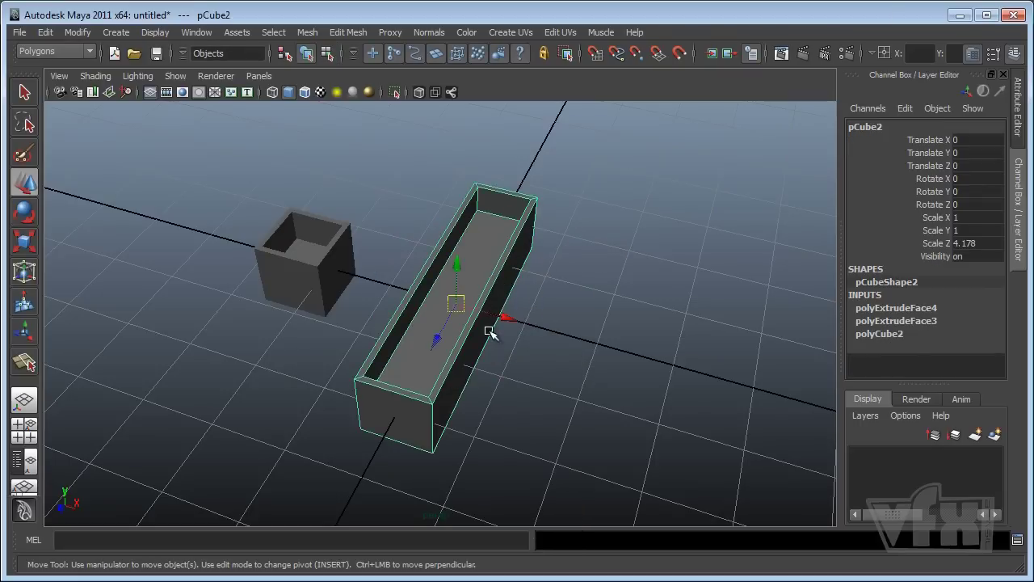
left_click_drag(503, 316, 748, 380)
left_click(353, 273)
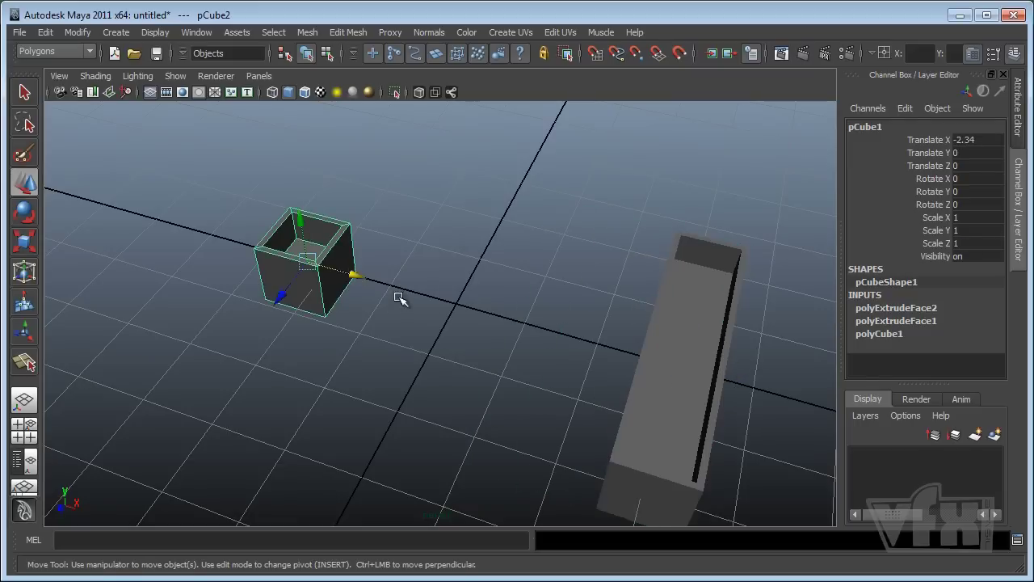
left_click_drag(361, 277, 295, 259)
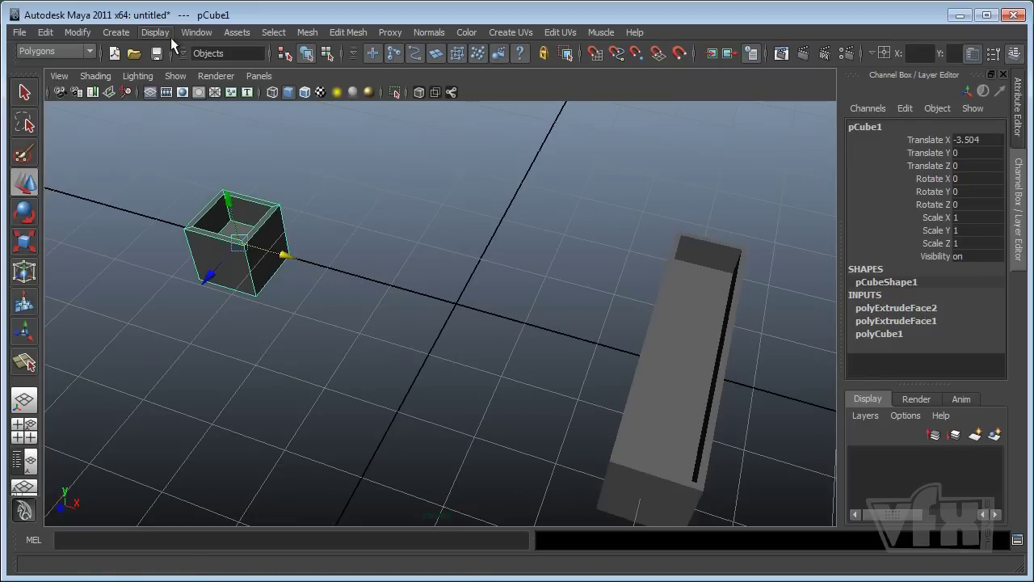
- Create a polygon cube at the origin between the two hollow boxes
left_click(116, 32)
mouse_move(130, 71)
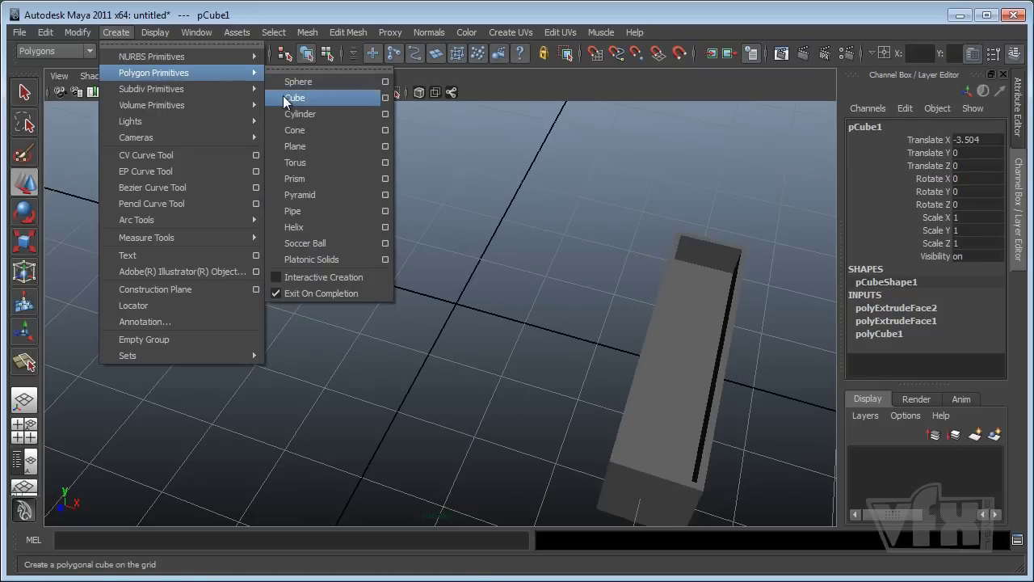
left_click(291, 97)
- Select all four side faces of the new cube in face mode
left_click_drag(472, 384, 511, 385, "alt")
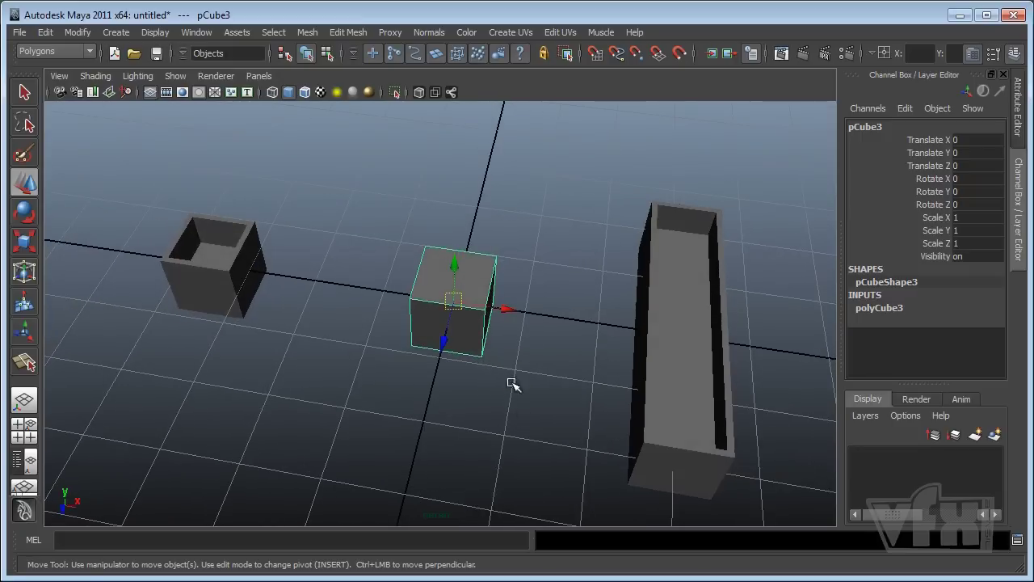
left_click_drag(467, 358, 431, 352, "alt")
right_click_drag(432, 351, 593, 395, "alt")
left_click_drag(593, 395, 469, 328, "alt")
right_click(489, 259)
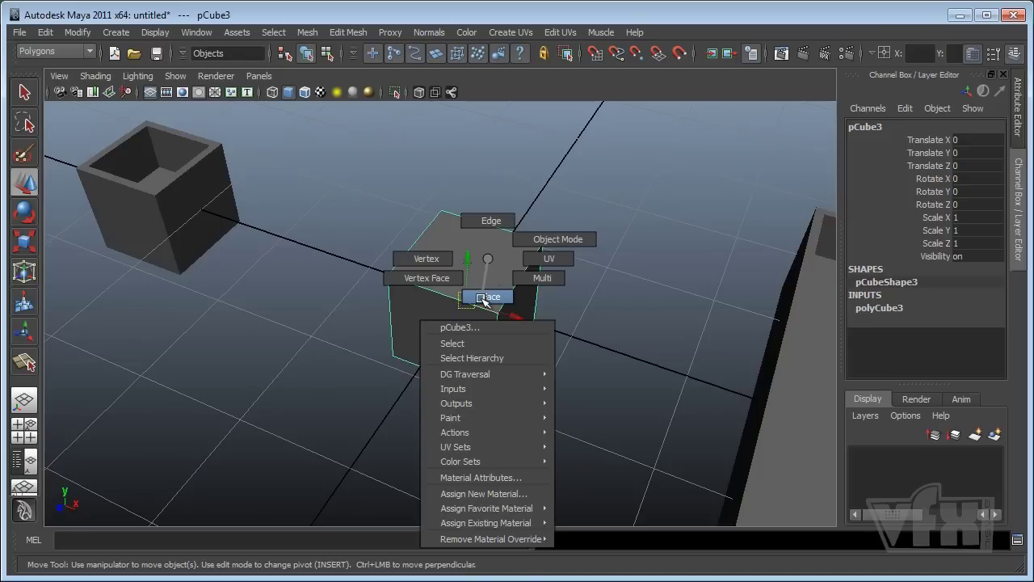
left_click(491, 296)
left_click(473, 358)
left_click_drag(559, 349, 455, 328, "alt")
left_click(525, 343, "shift")
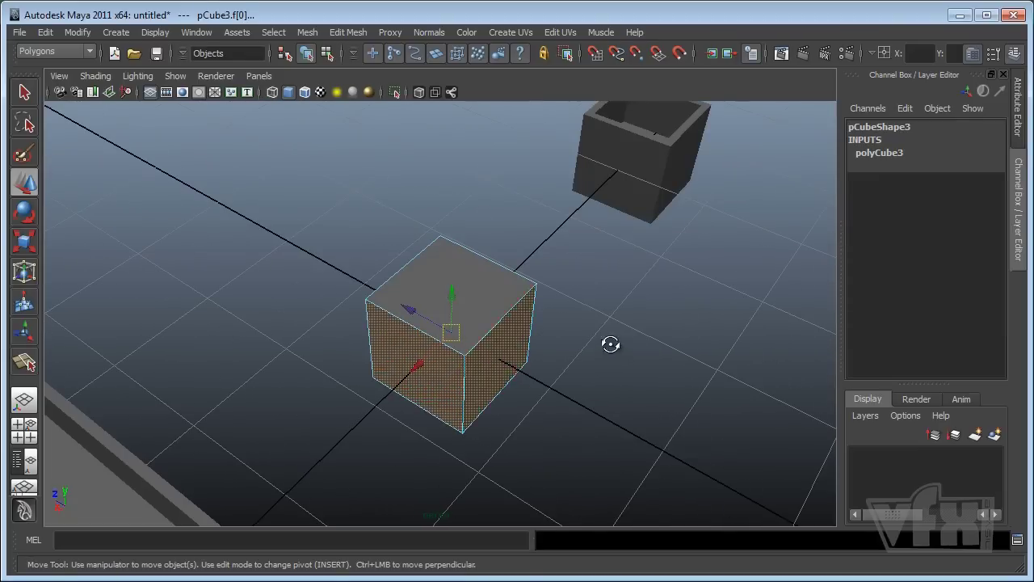
left_click_drag(606, 342, 427, 332, "alt")
left_click_drag(440, 367, 477, 347, "alt")
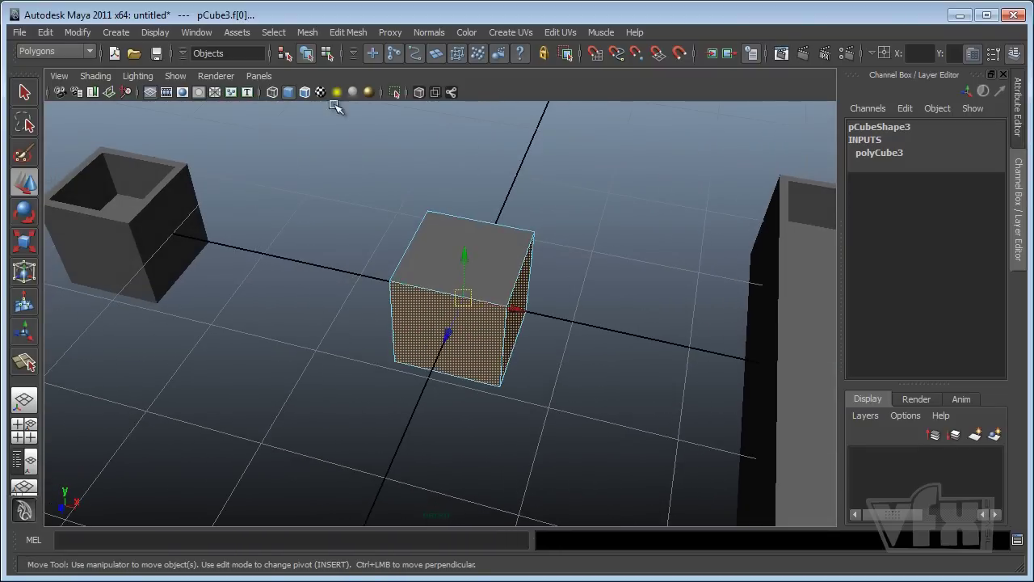
- Turn the Keep Faces Together mesh option on and back off
left_click(346, 34)
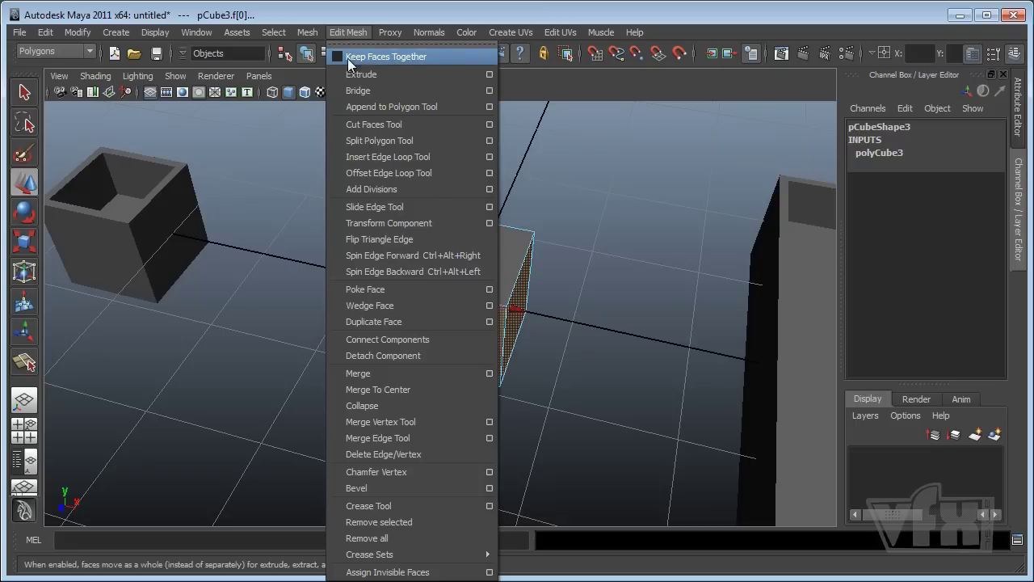
left_click(339, 58)
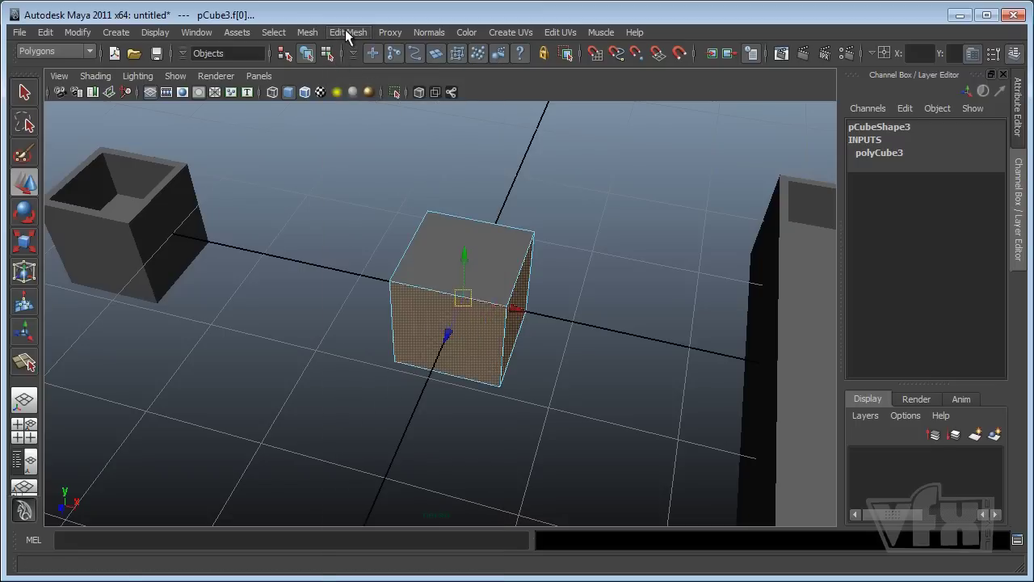
left_click(345, 30)
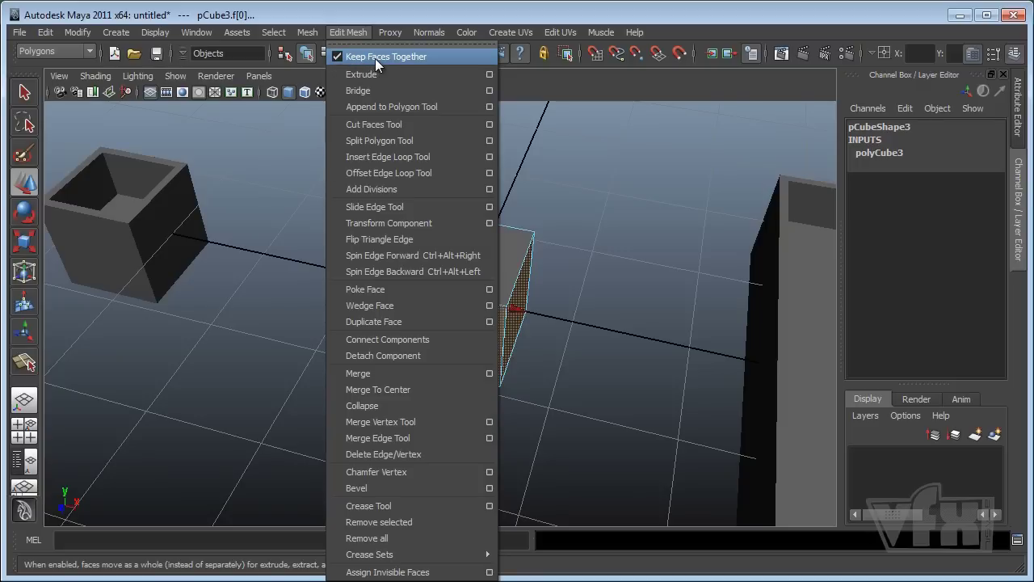
left_click(375, 58)
- Extrude the cube's four side faces outward as separate arms to a Local Translate Z of 0.825
left_click(342, 33)
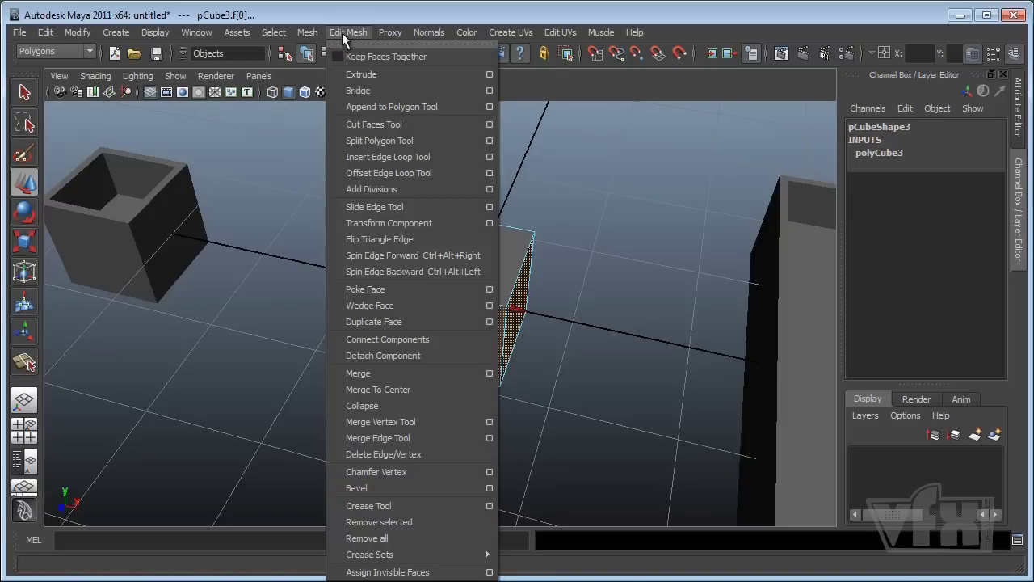
left_click(362, 74)
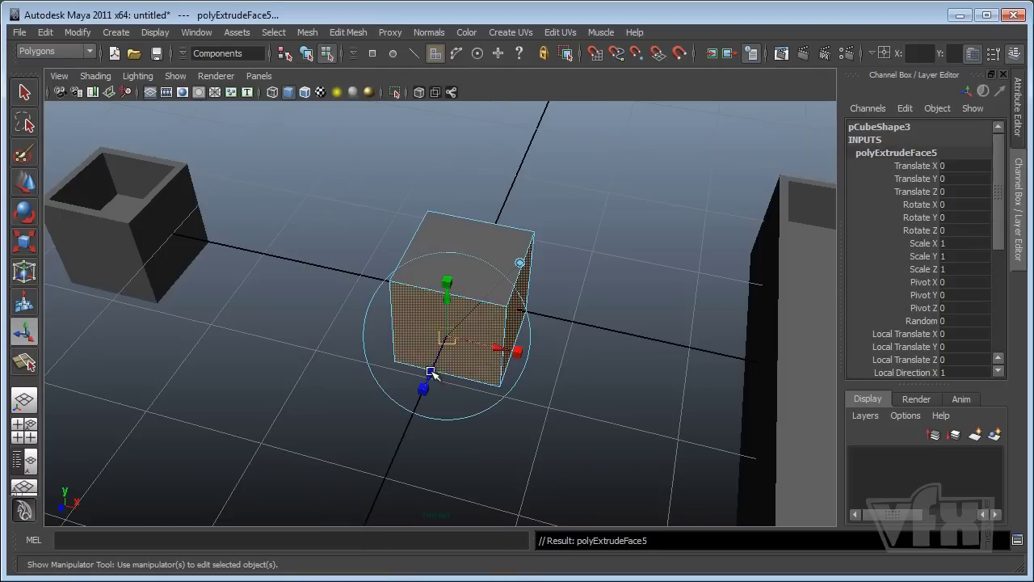
left_click_drag(432, 377, 292, 399, "alt")
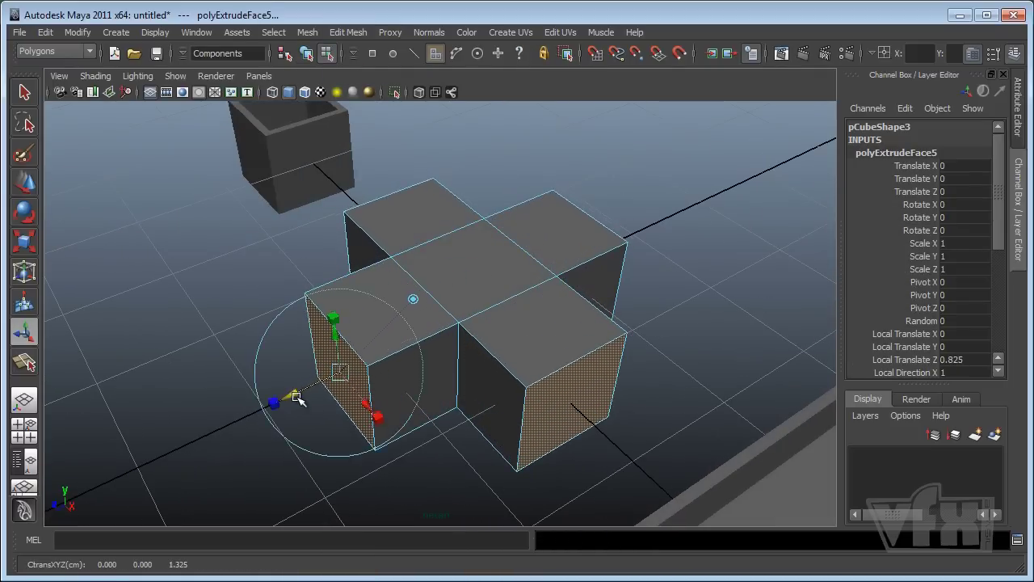
left_click_drag(468, 304, 594, 343, "alt")
mouse_move(501, 348)
left_mouse_down("alt")
mouse_move(549, 375)
mouse_move(552, 404)
mouse_move(518, 388)
mouse_move(538, 363)
mouse_move(485, 358)
mouse_move(495, 358)
left_mouse_up("alt")
left_click_drag(439, 338, 465, 338, "alt")
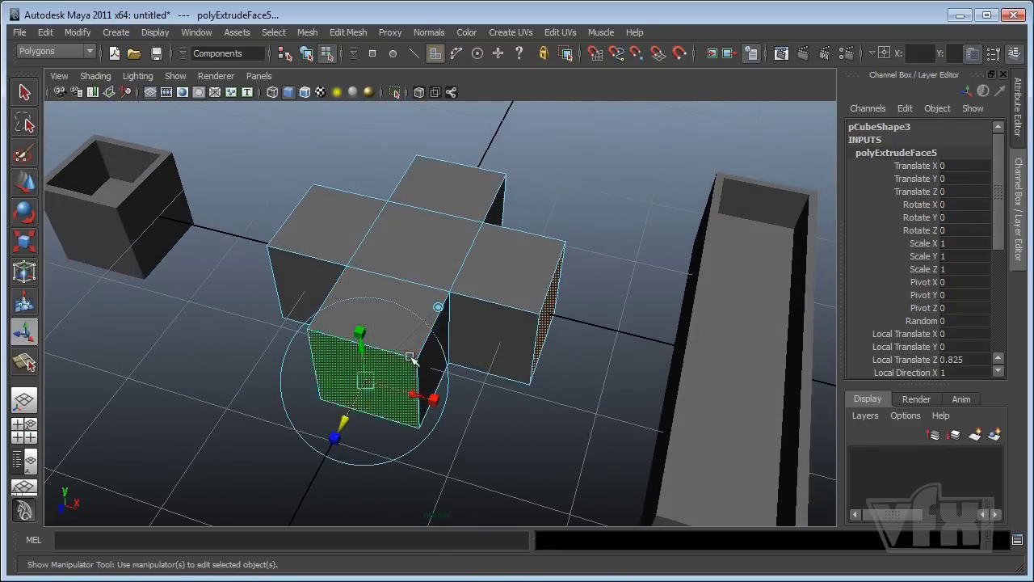
- Set Keep Faces Together to on for the side face extrusion
left_click(346, 32)
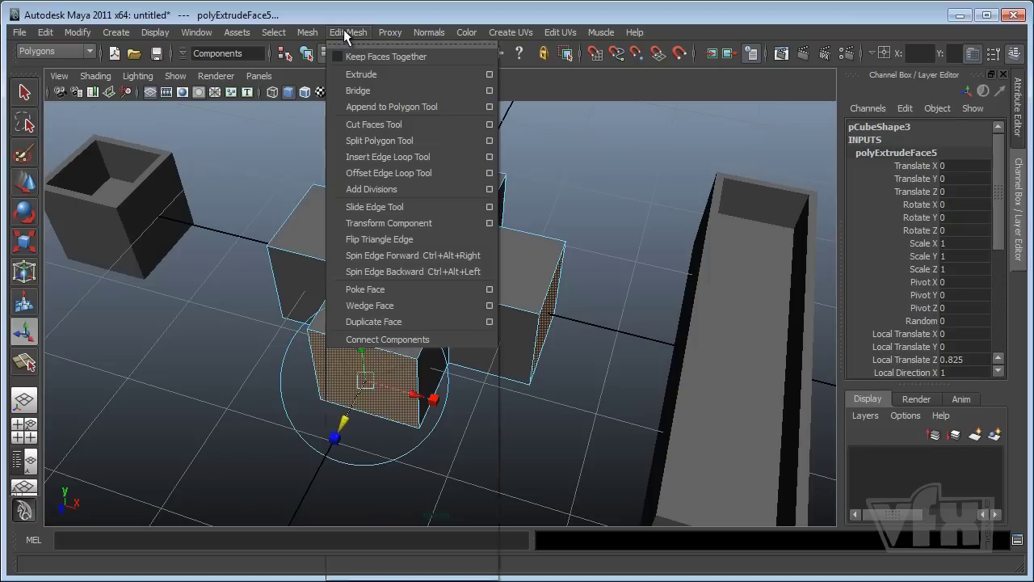
left_click(353, 33)
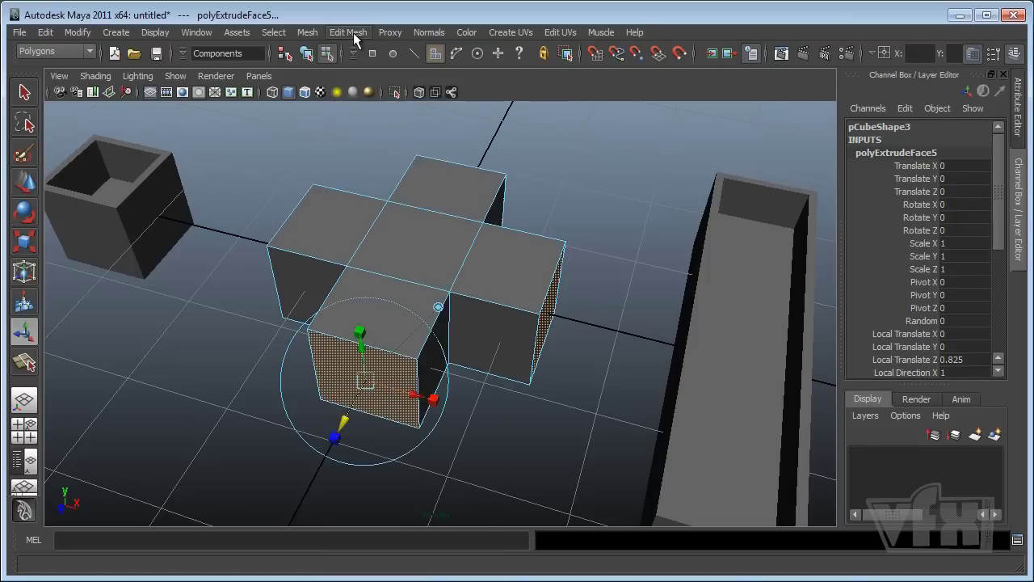
left_click_drag(462, 275, 466, 293, "alt")
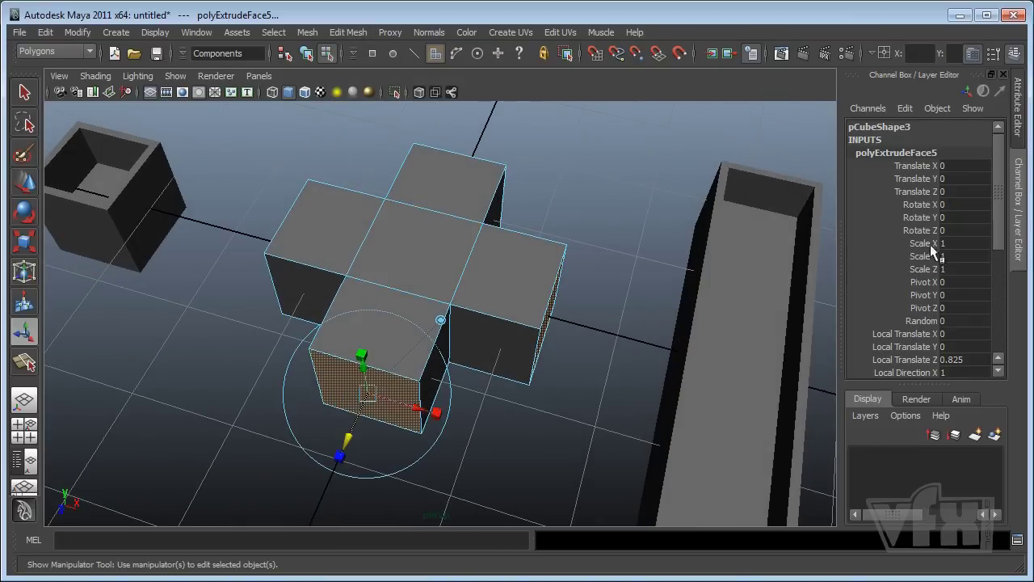
left_click_drag(1003, 200, 1005, 311)
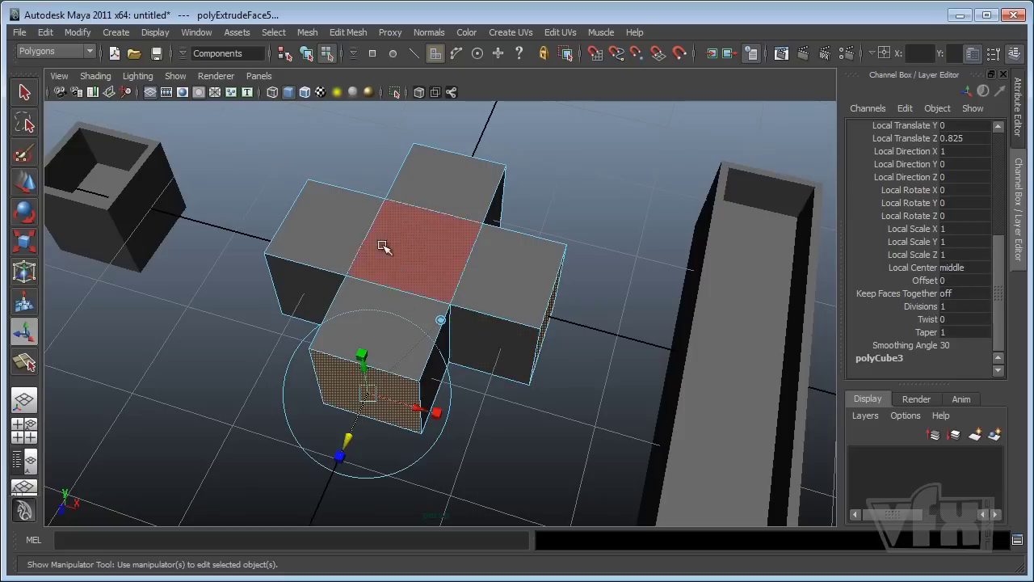
left_click(955, 293)
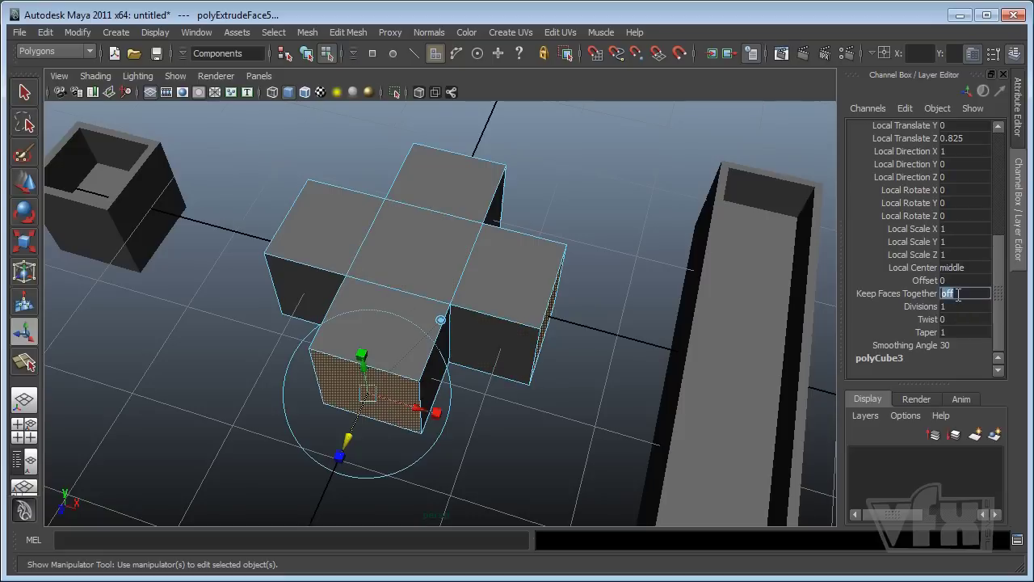
type("on")
key("Return")
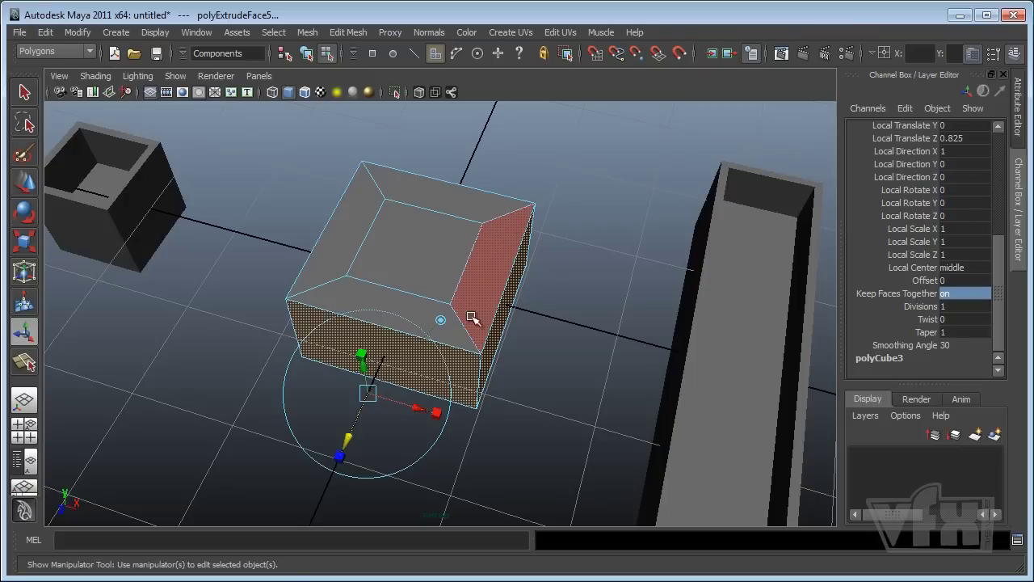
- Set Keep Faces Together back to off for the side face extrusion
left_click(954, 295)
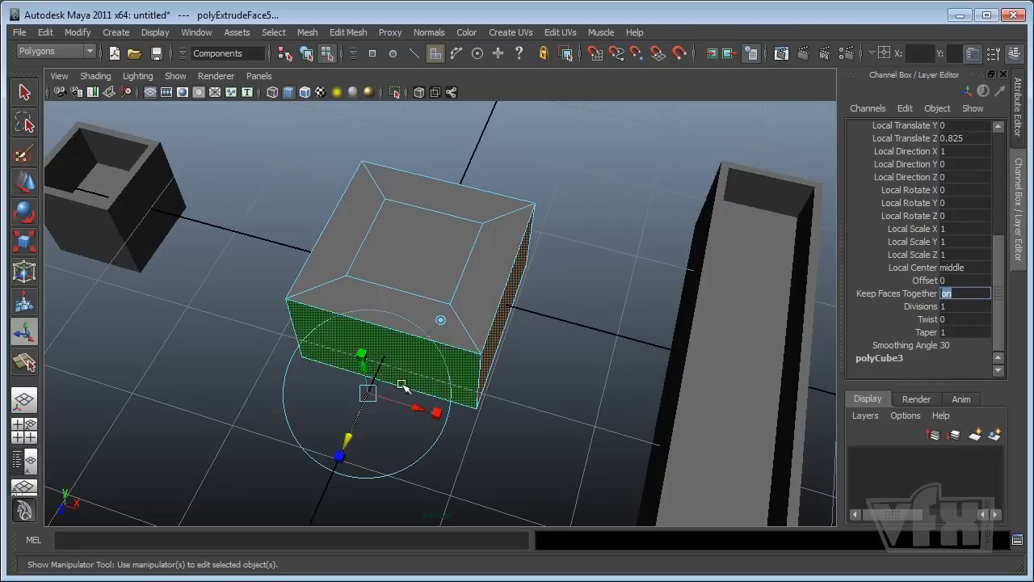
left_click(356, 34)
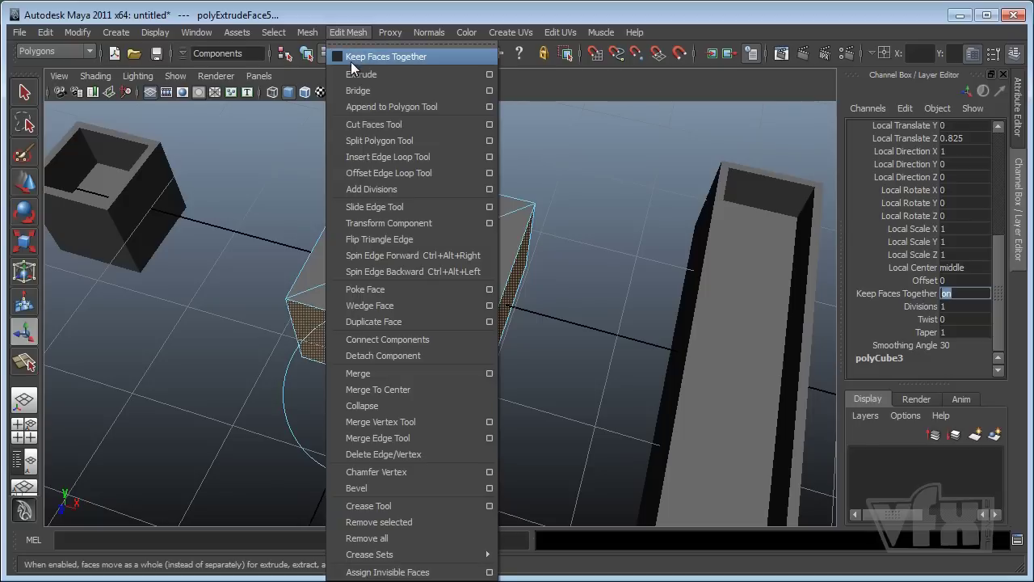
left_click(347, 34)
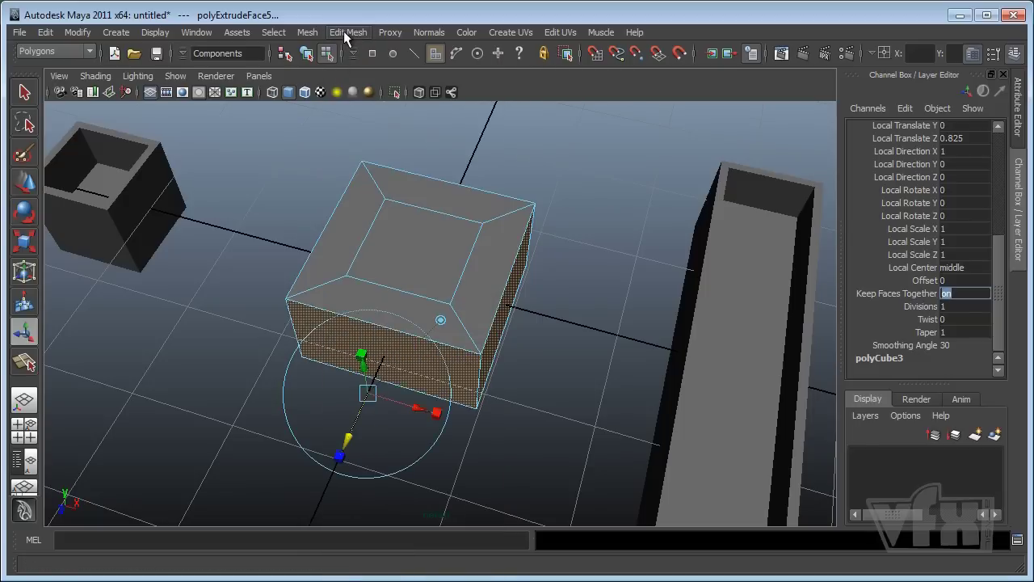
left_click(343, 31)
left_click(353, 33)
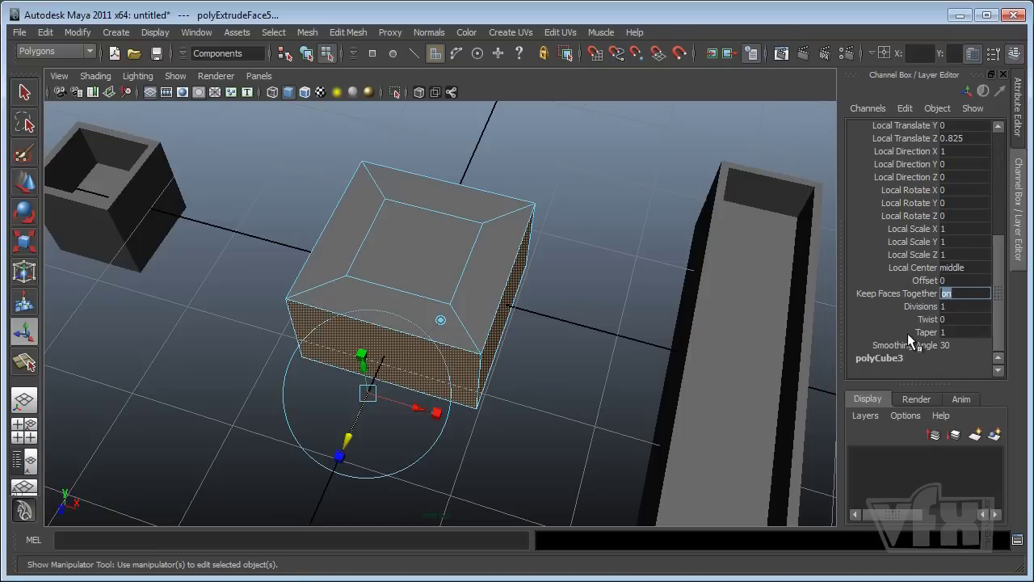
type("off")
key("Return")
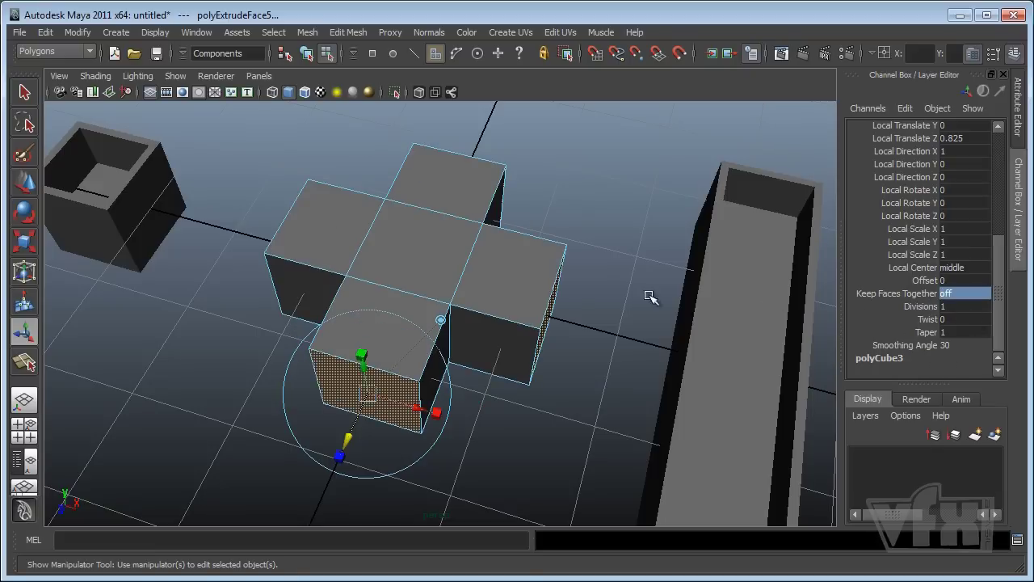
- Return the cross-shaped cube to object mode and select its five top faces in face mode
left_click_drag(424, 347, 521, 320, "alt")
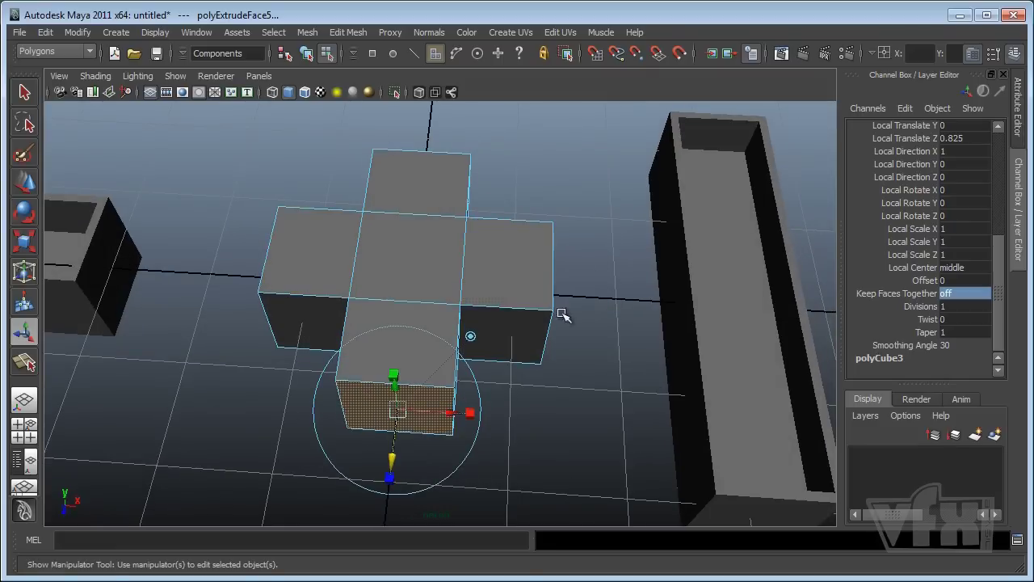
left_click_drag(438, 318, 509, 363, "alt")
right_click_drag(454, 304, 521, 290)
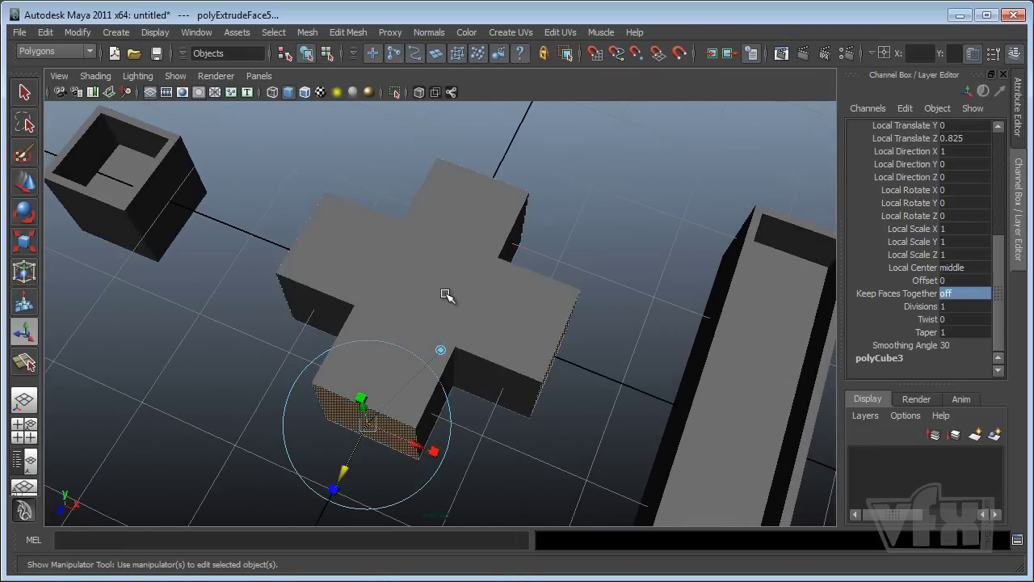
left_click_drag(492, 358, 560, 316, "alt")
right_click_drag(425, 295, 427, 331)
left_click(427, 287)
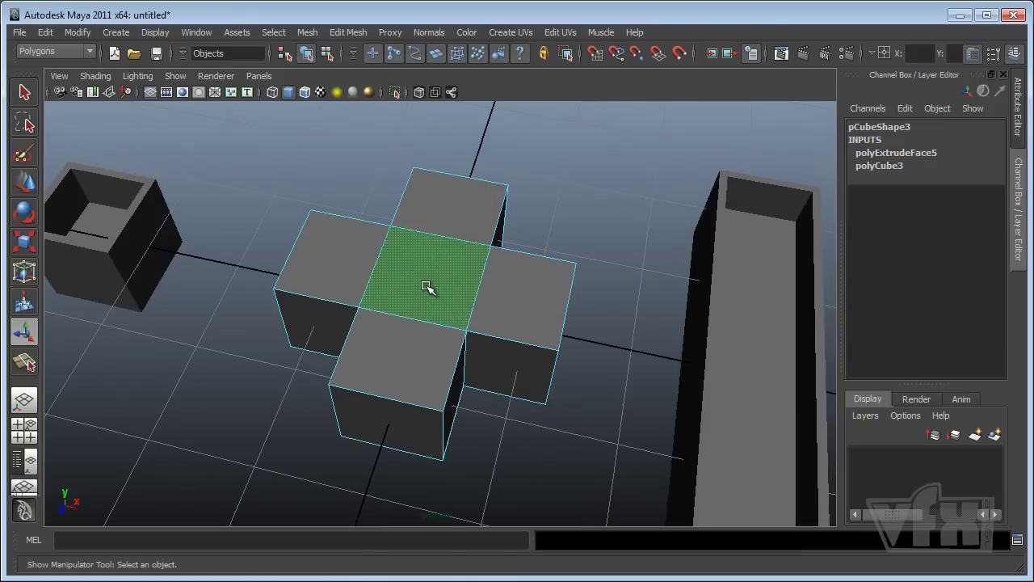
left_click(447, 212, "shift")
left_click(328, 261, "shift")
left_click(525, 275, "shift")
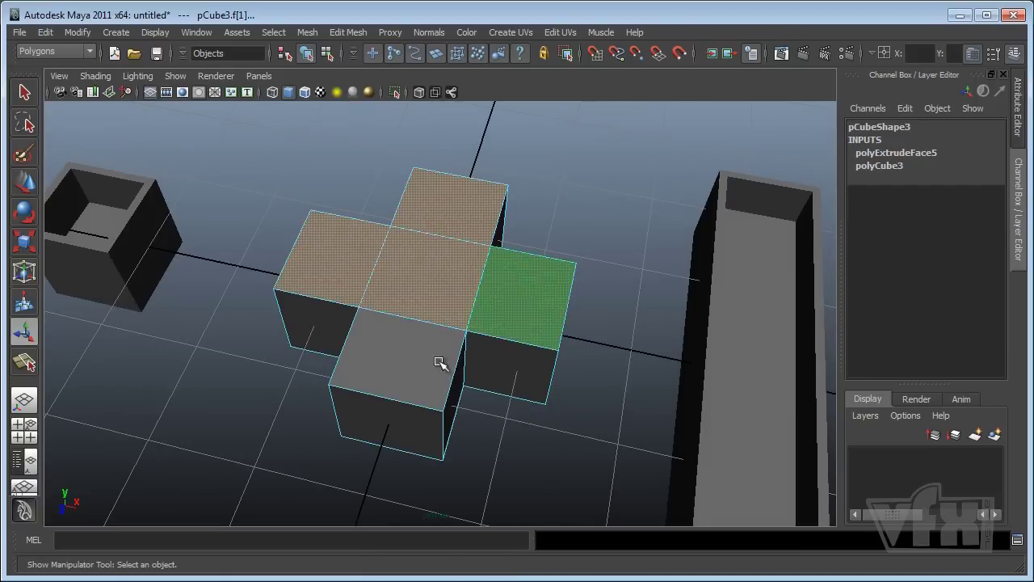
left_click(398, 347, "shift")
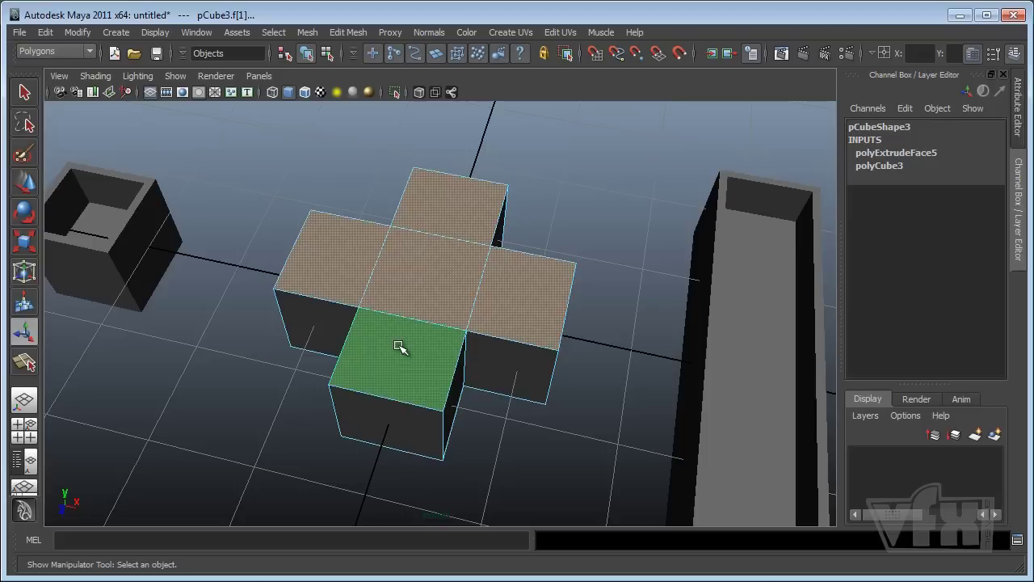
- Turn on the Keep Faces Together mesh option
left_click_drag(459, 321, 601, 363, "alt")
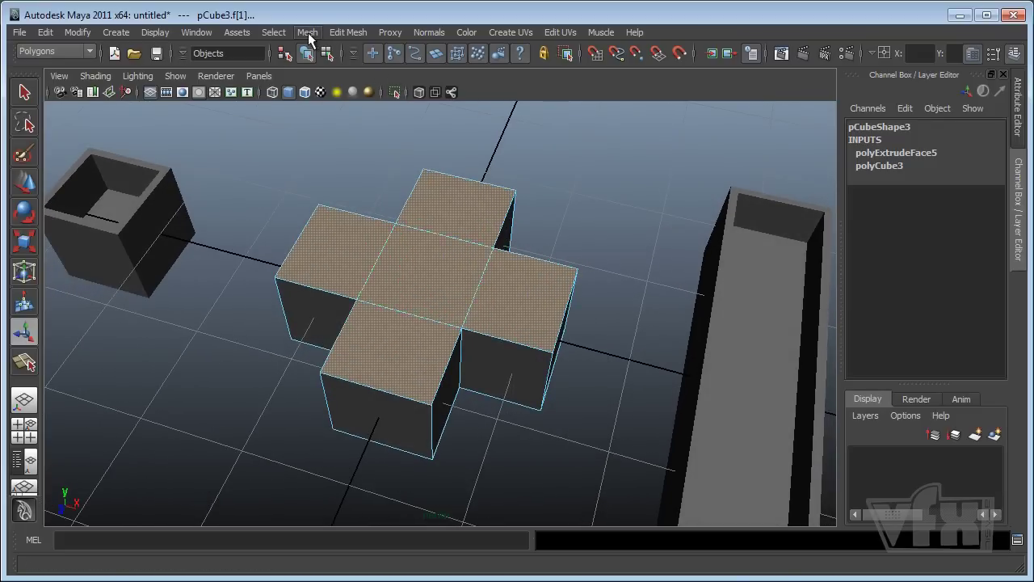
mouse_move(426, 264)
right_mouse_down()
mouse_move(432, 301)
mouse_move(430, 281)
right_mouse_up()
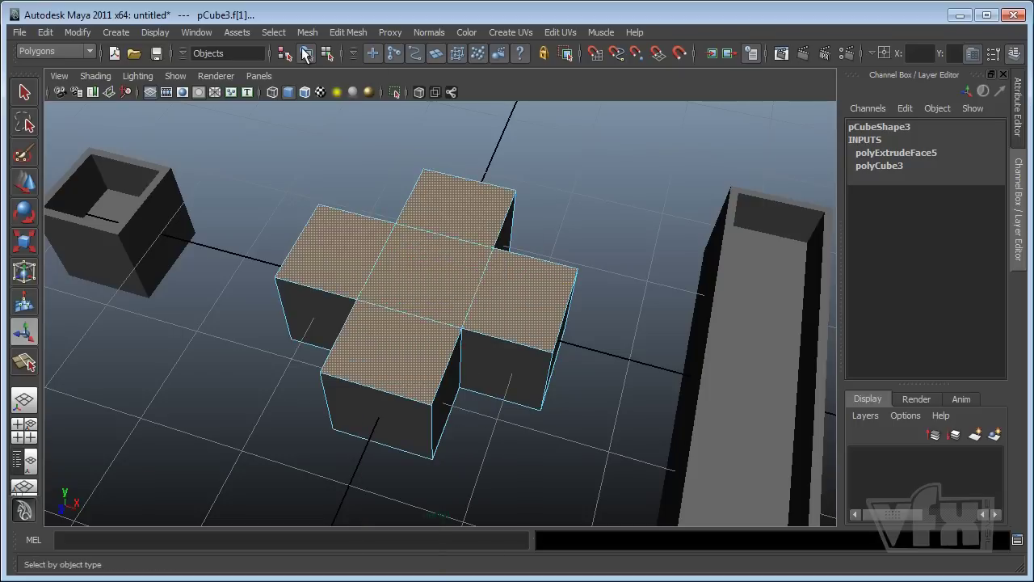
left_click(350, 32)
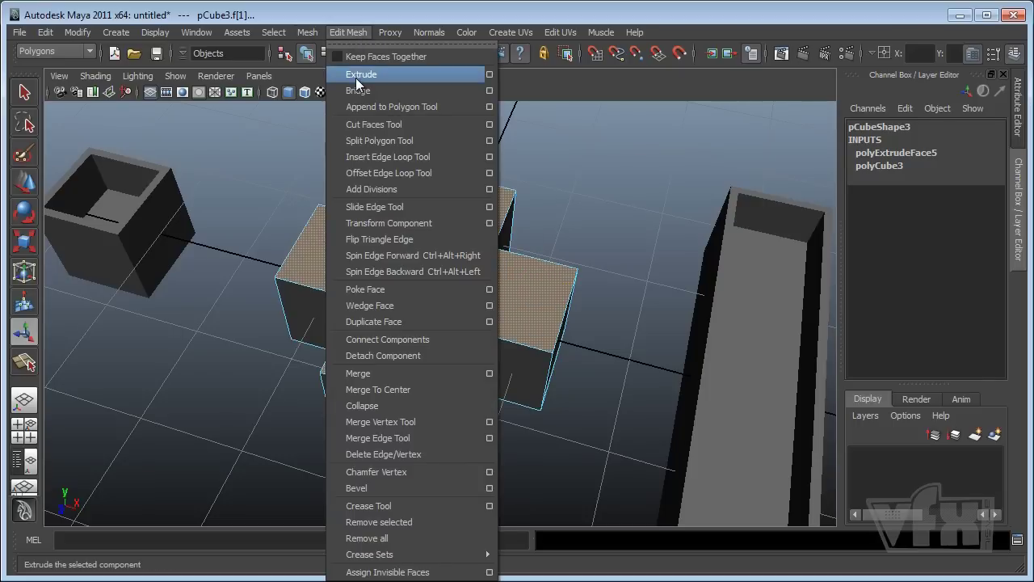
left_click(351, 57)
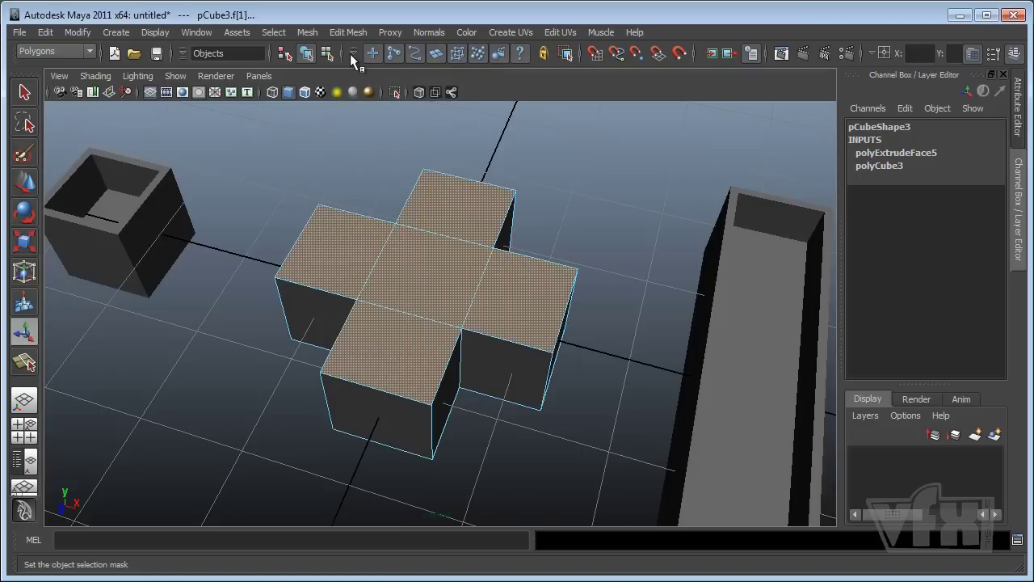
- Extrude the five top faces together and scale them inward uniformly to form an inset
left_click(348, 34)
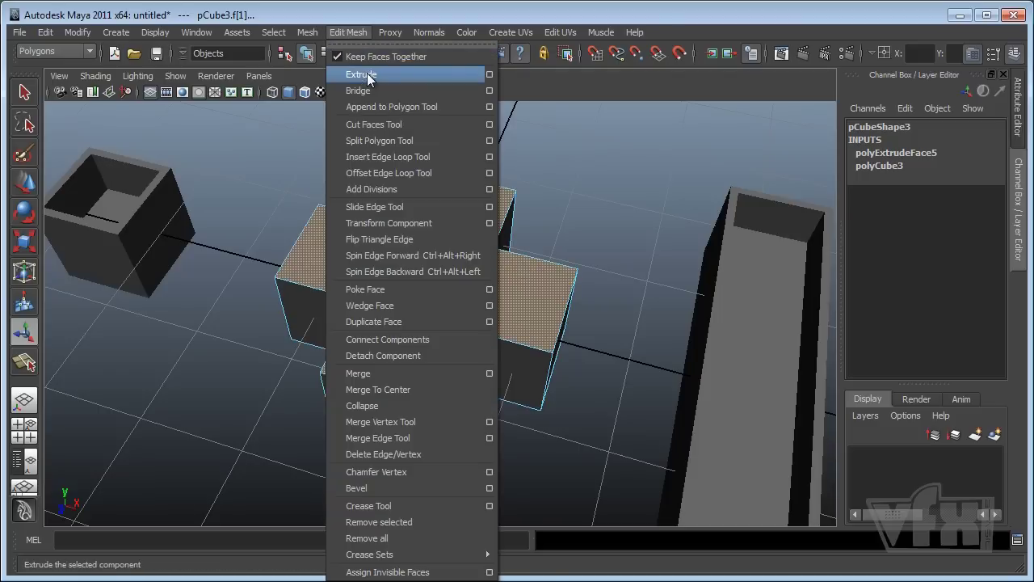
left_click(365, 75)
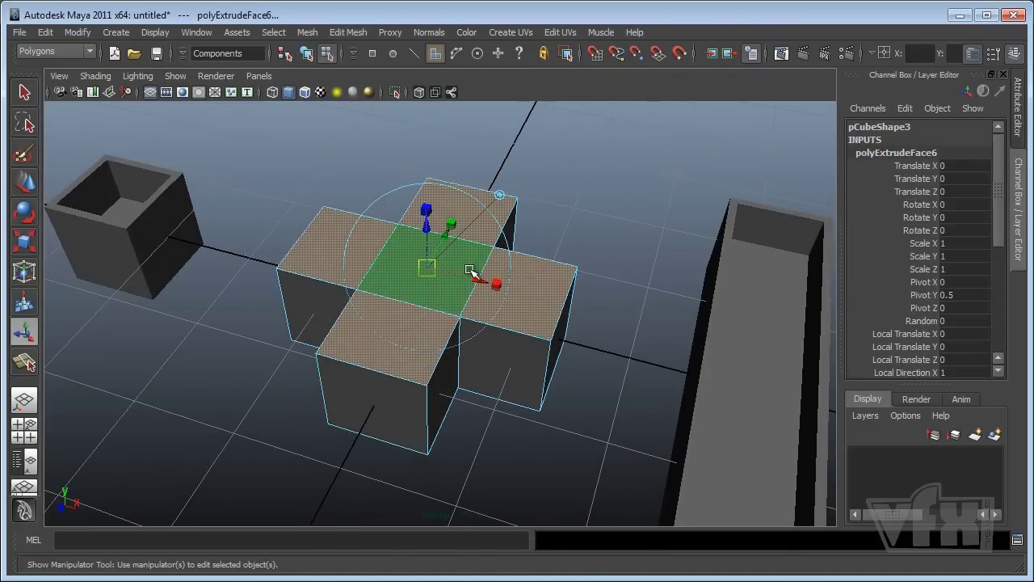
left_click(427, 210)
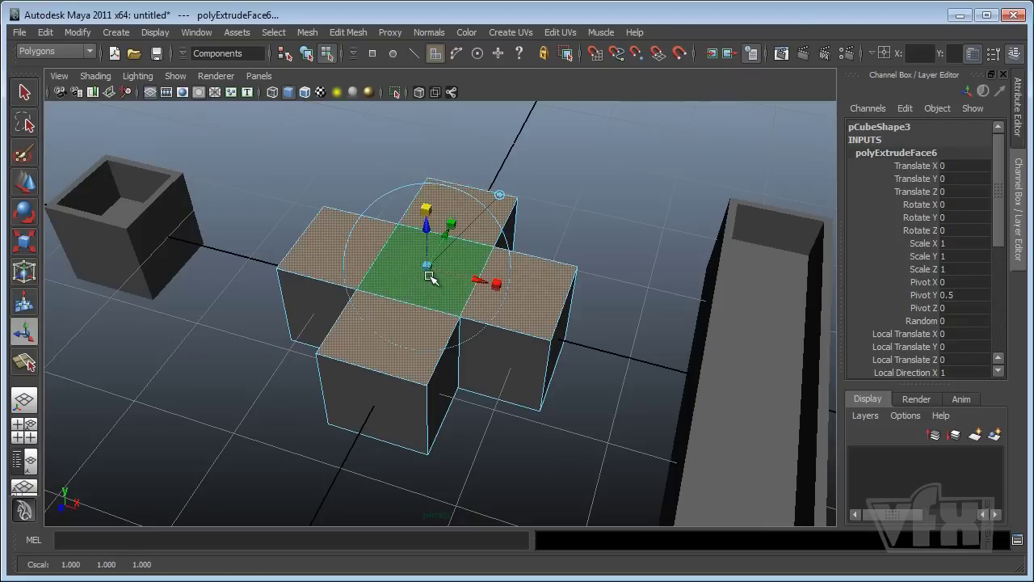
left_click_drag(429, 265, 428, 316)
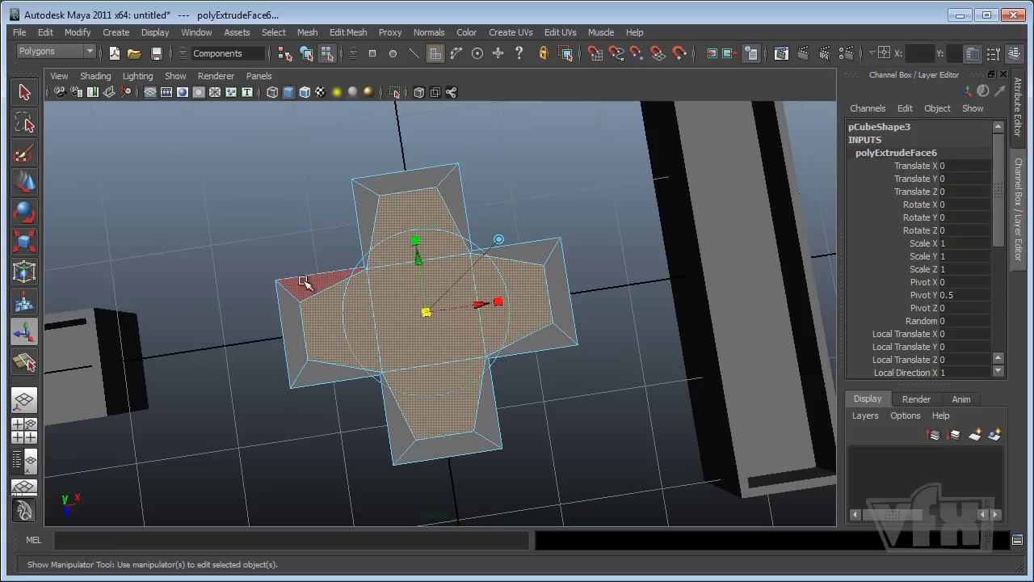
- Inspect the border around the scaled top faces and undo the uniform scaling
left_click_drag(317, 275, 550, 293, "alt")
left_click_drag(462, 274, 440, 320, "alt")
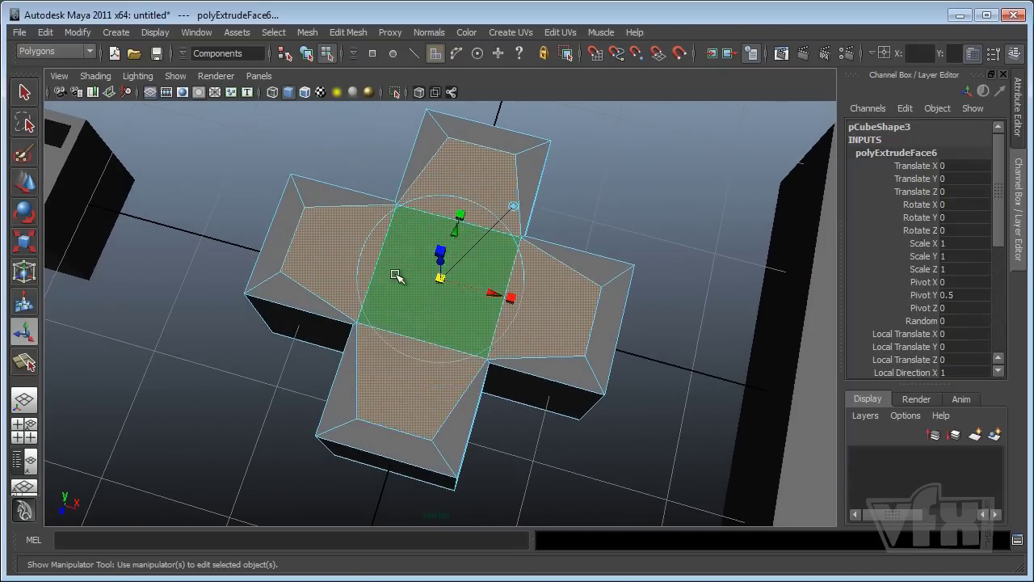
left_click_drag(452, 296, 454, 294, "alt")
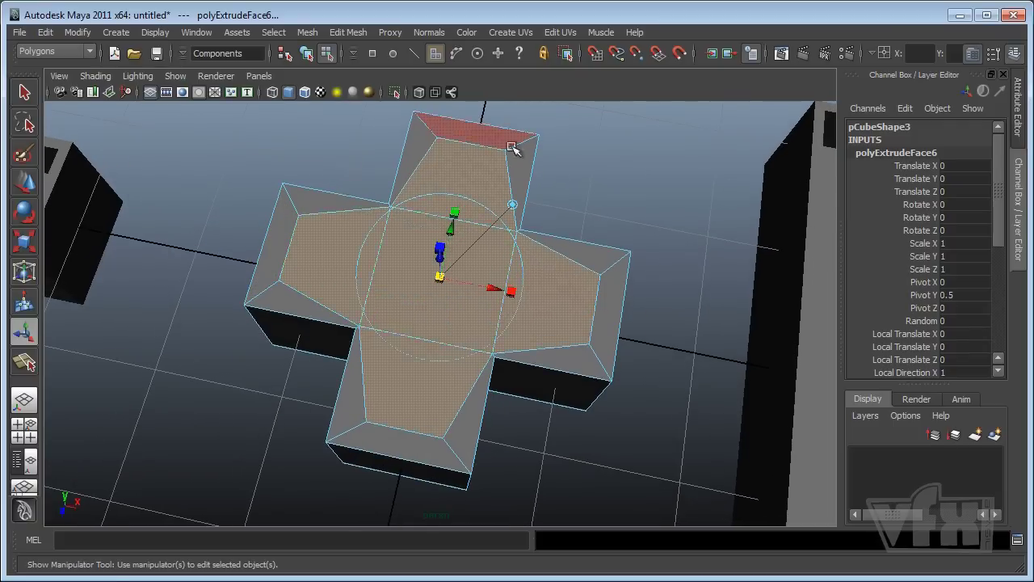
left_click_drag(475, 319, 481, 314, "alt")
right_click_drag(482, 314, 457, 329, "alt")
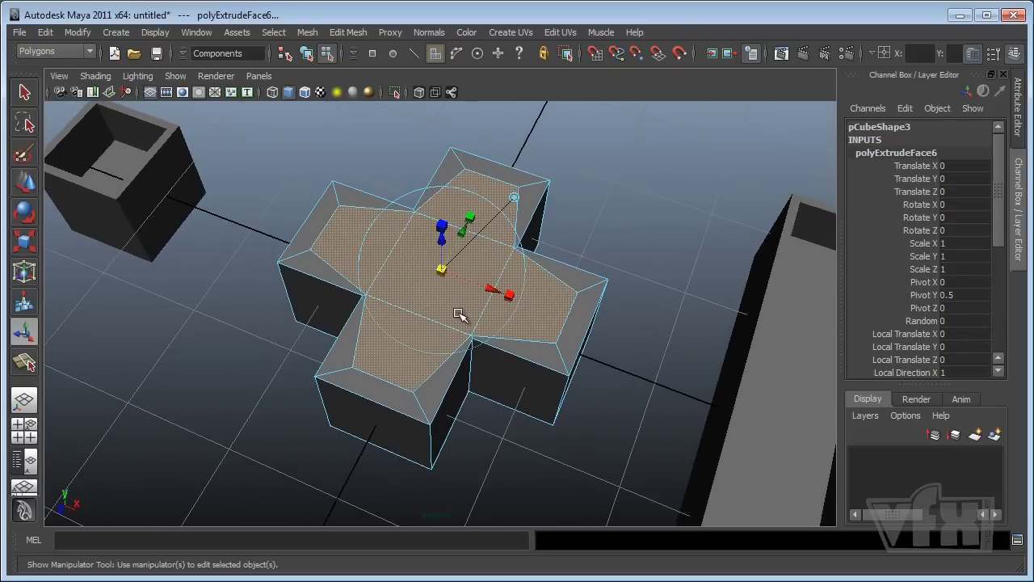
left_click_drag(458, 315, 499, 284, "alt")
key("ctrl+z")
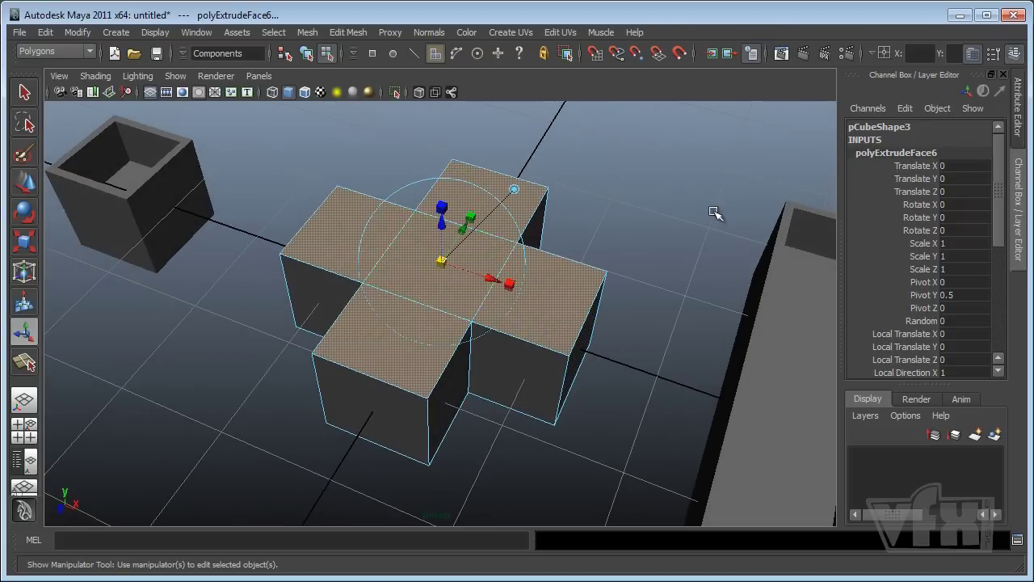
- Inset the extruded top faces by setting the extrusion's Offset to 0.28
left_click_drag(681, 317, 610, 286, "alt")
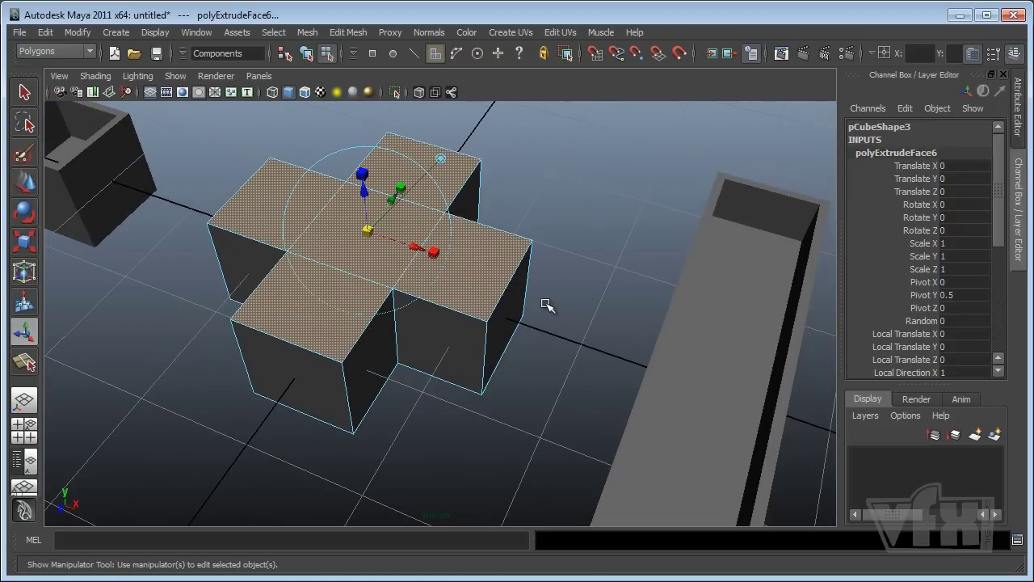
middle_click_drag(548, 304, 554, 304, "alt")
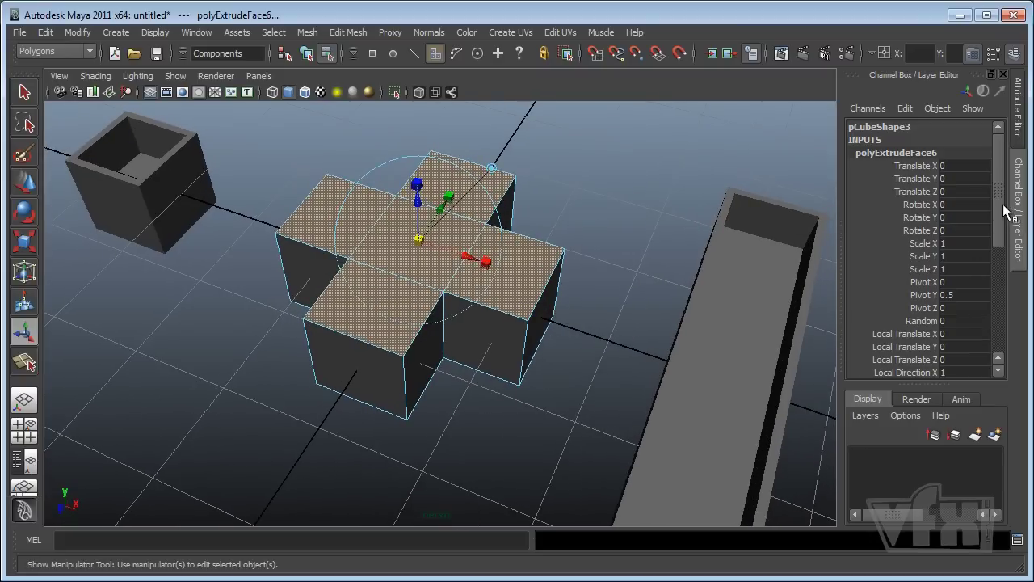
left_click_drag(1004, 206, 1003, 310)
left_click(927, 268)
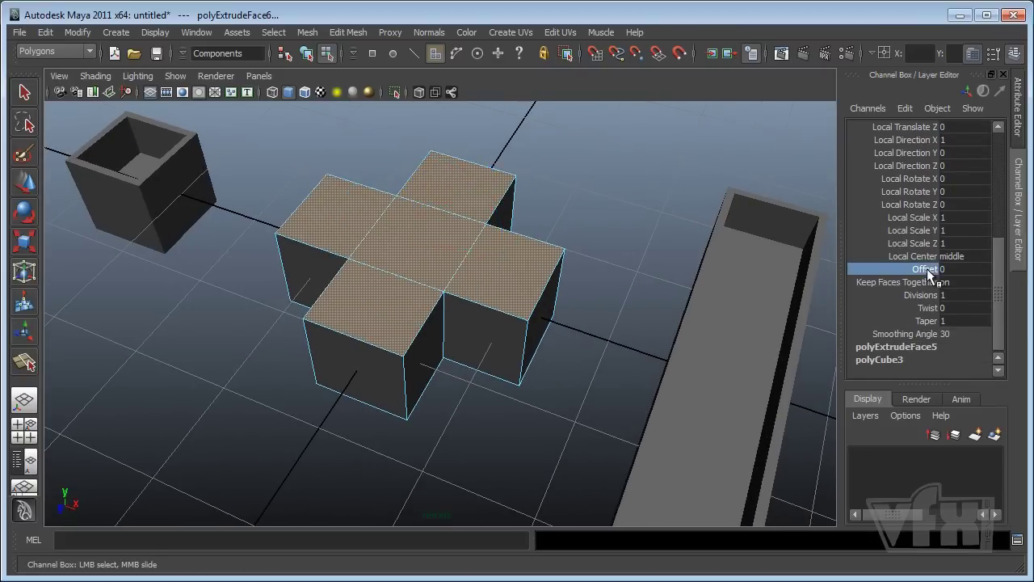
left_click_drag(569, 240, 579, 254, "alt")
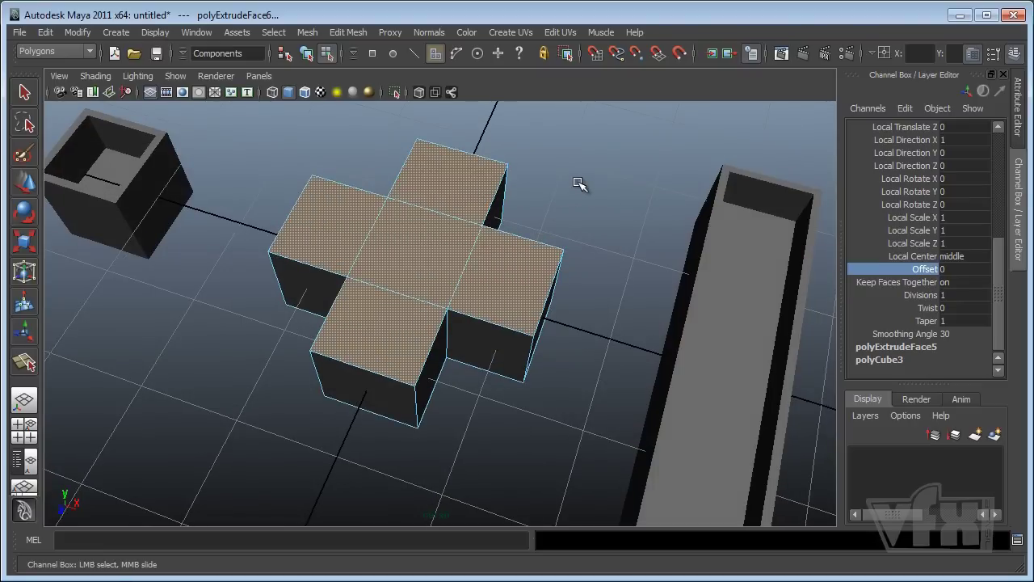
middle_click_drag(578, 182, 601, 188)
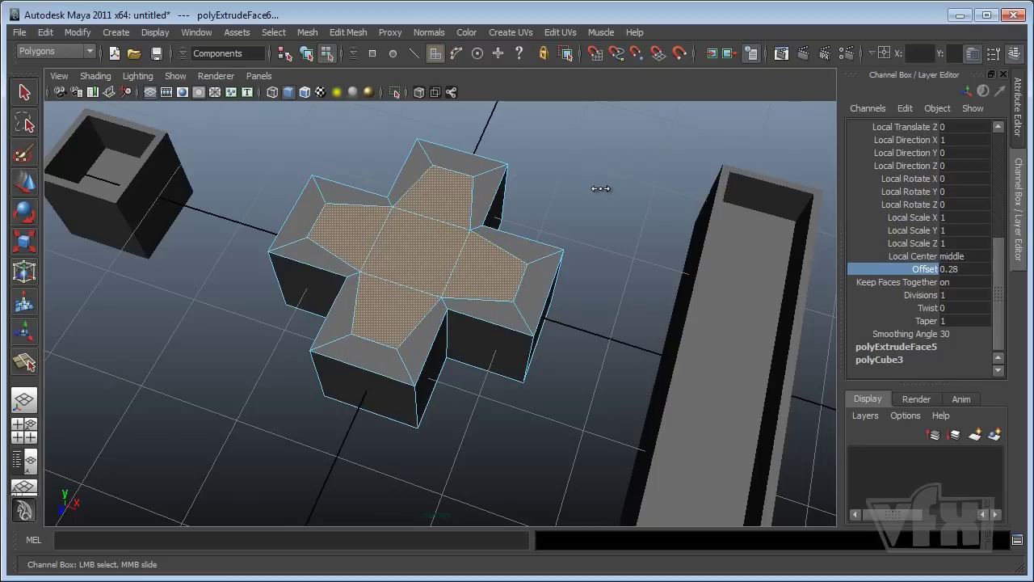
- Inspect the offset border around the cross shape and undo the Offset change
left_click_drag(432, 277, 563, 342, "alt")
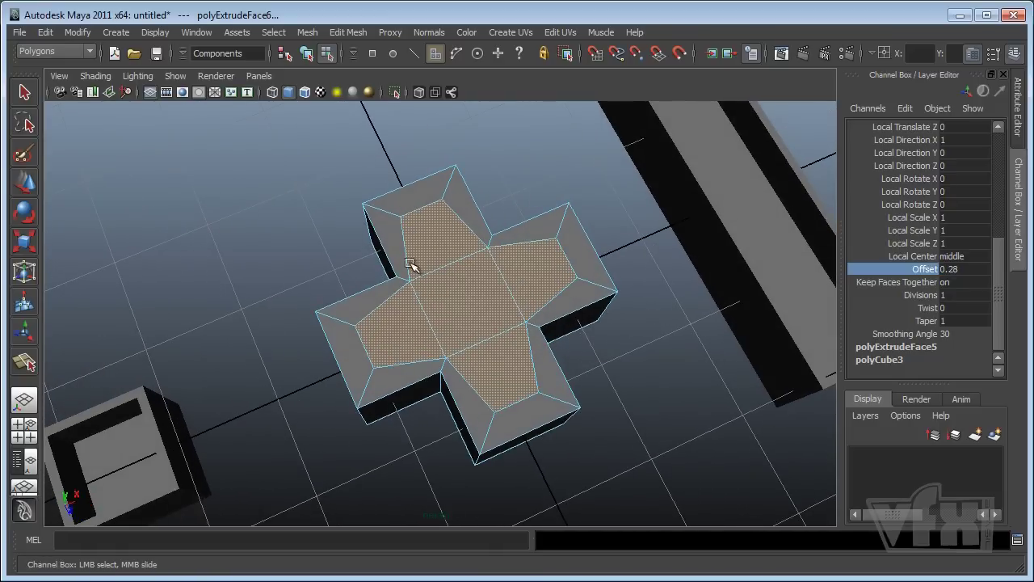
left_click_drag(439, 288, 455, 300, "alt")
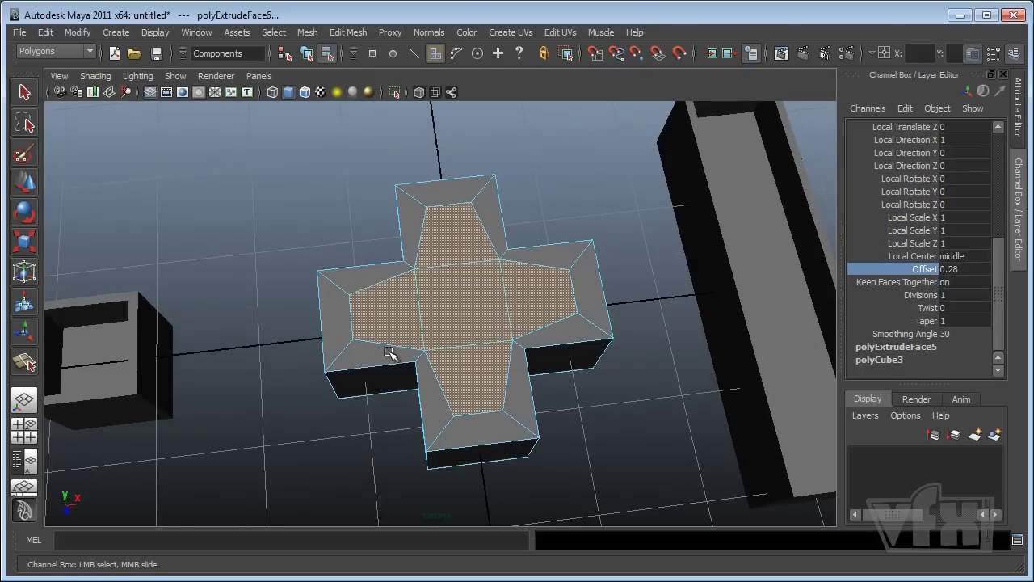
left_click_drag(740, 278, 699, 169, "alt")
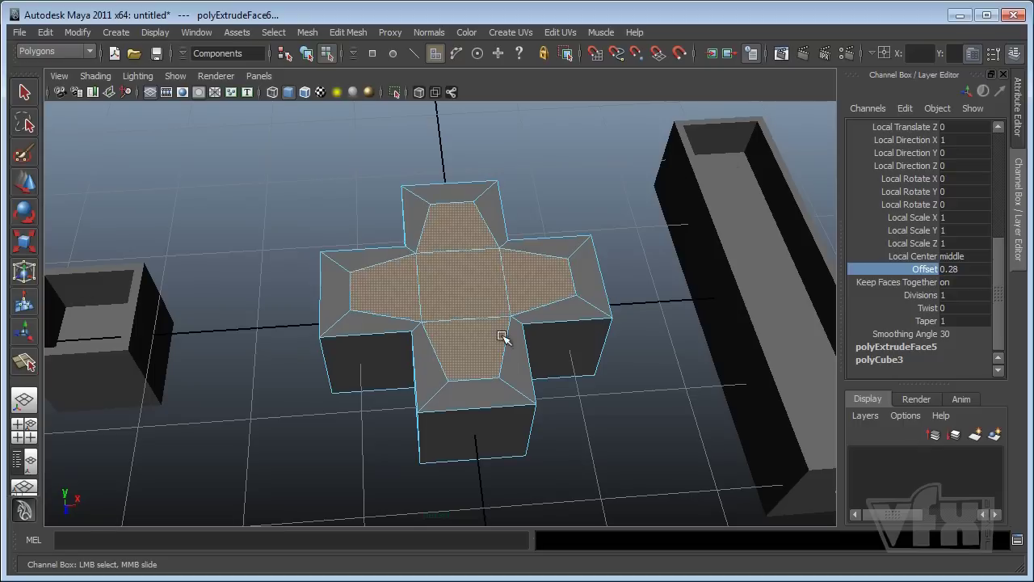
left_click_drag(509, 315, 475, 317, "alt")
key("ctrl+z")
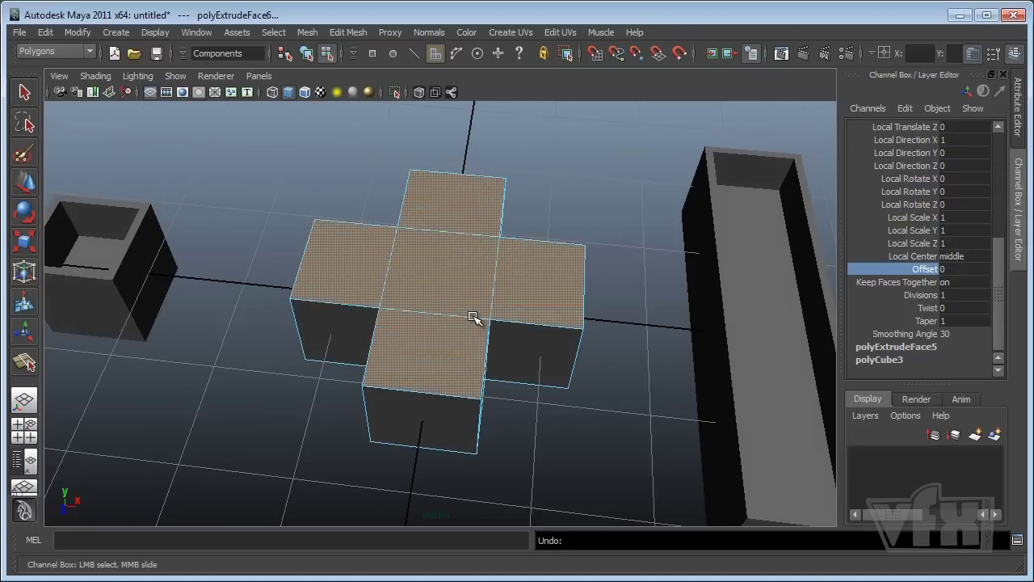
- Undo the top face extrusion and the face selections, back to the cross shape selected as an object
right_click_drag(434, 266, 482, 245)
left_click(570, 202)
left_click(473, 263)
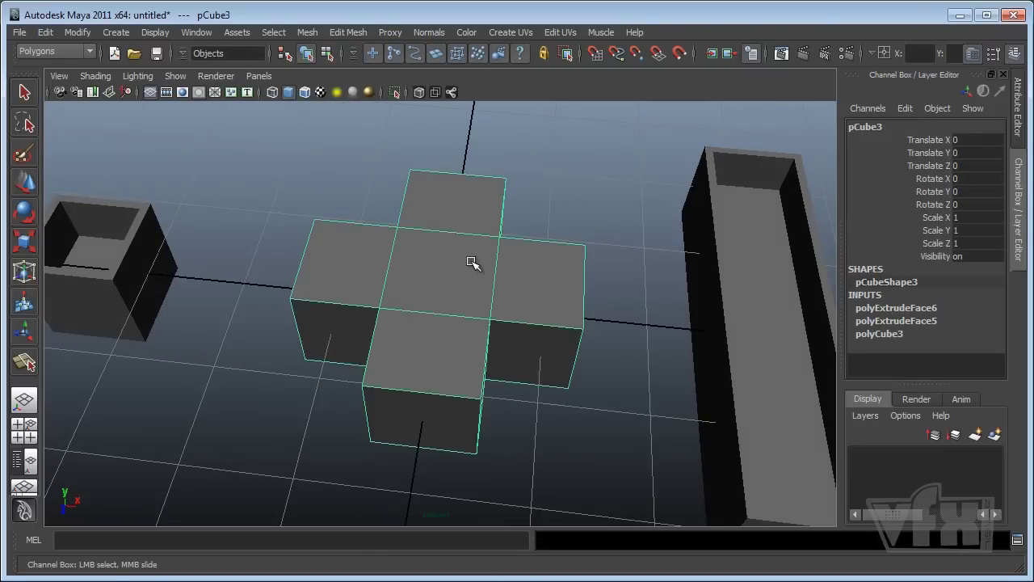
key("ctrl+z")
key("ctrl+z")
key("ctrl+z")
key("ctrl+z")
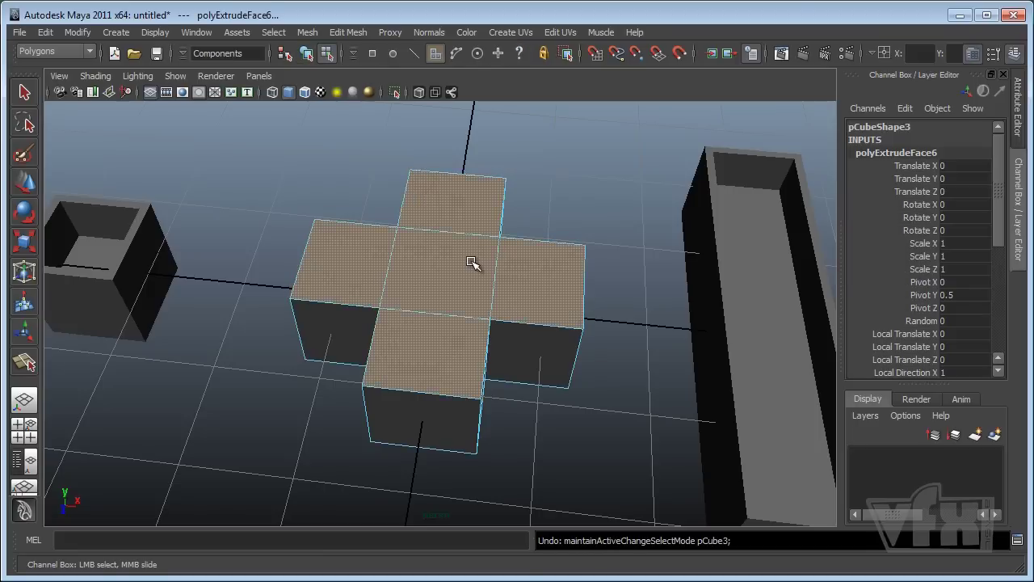
key("ctrl+z")
key("ctrl+z")
key("ctrl+z")
key("ctrl+z")
key("ctrl+z")
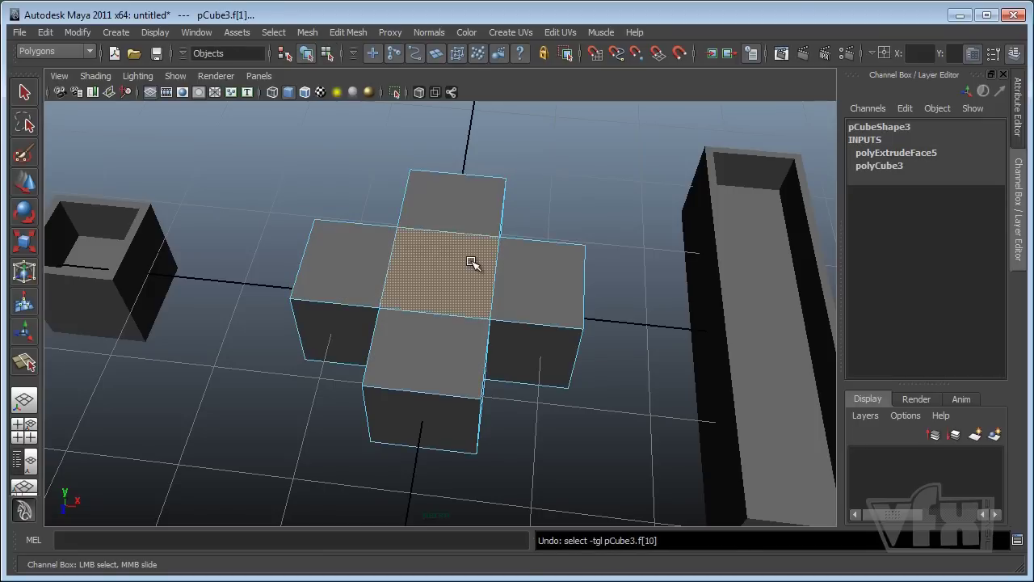
key("ctrl+z")
key("ctrl+z")
key("ctrl+z")
key("ctrl+z")
key("ctrl+z")
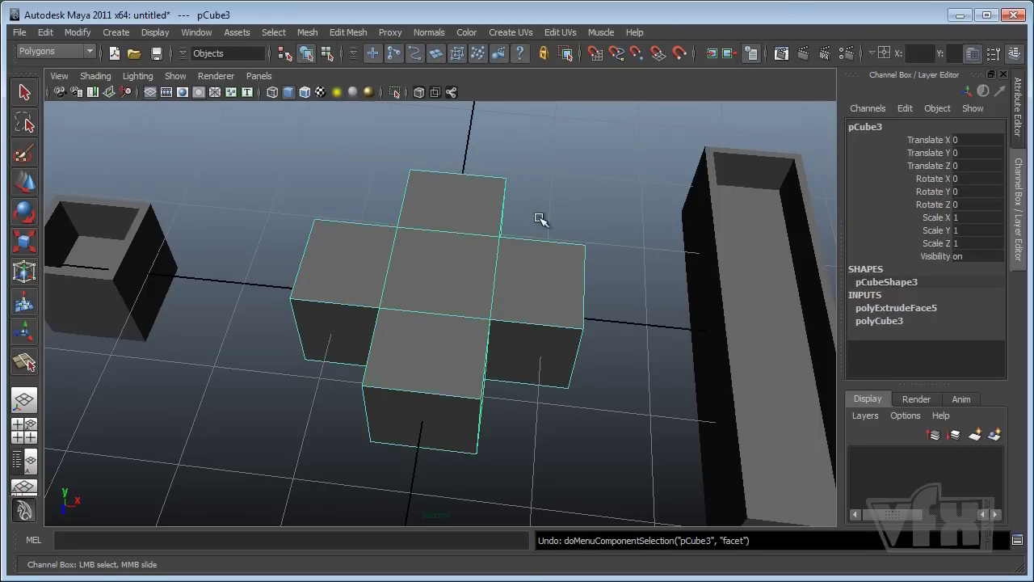
- Select the four edges surrounding the central top face in edge mode and delete them to merge the top into one face
left_click_drag(501, 266, 481, 301, "alt")
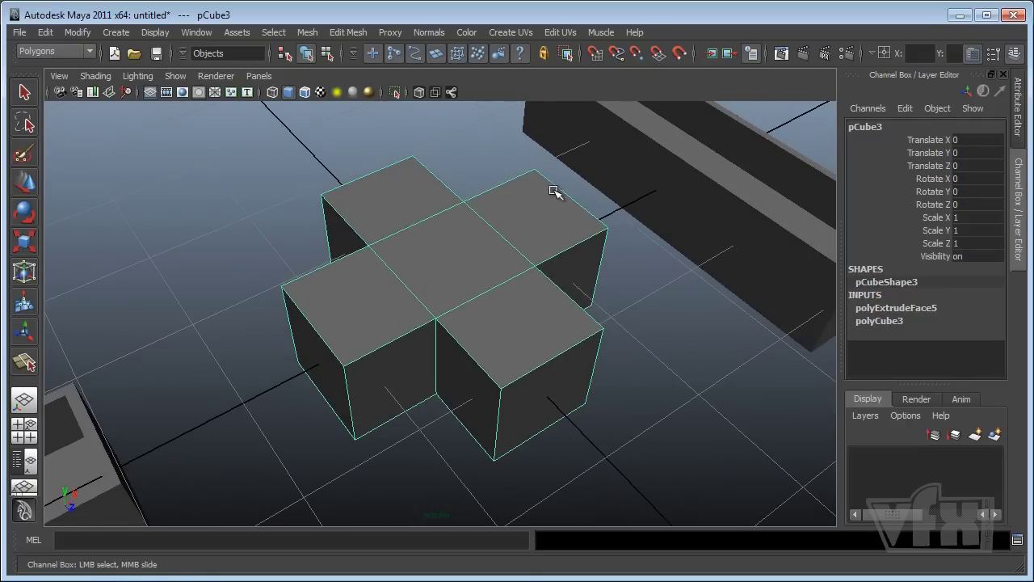
right_click(460, 256)
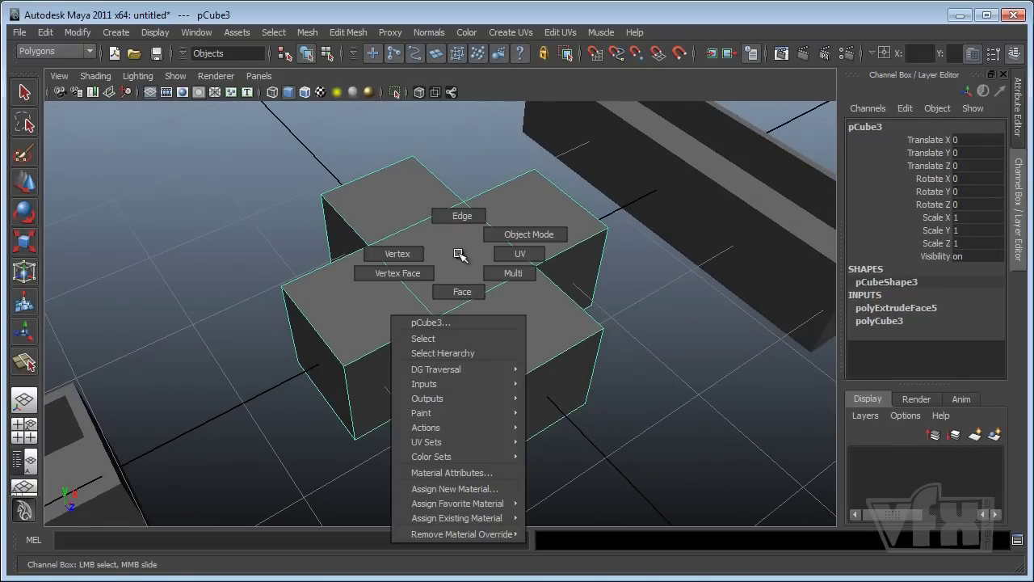
right_click_drag(460, 256, 462, 216)
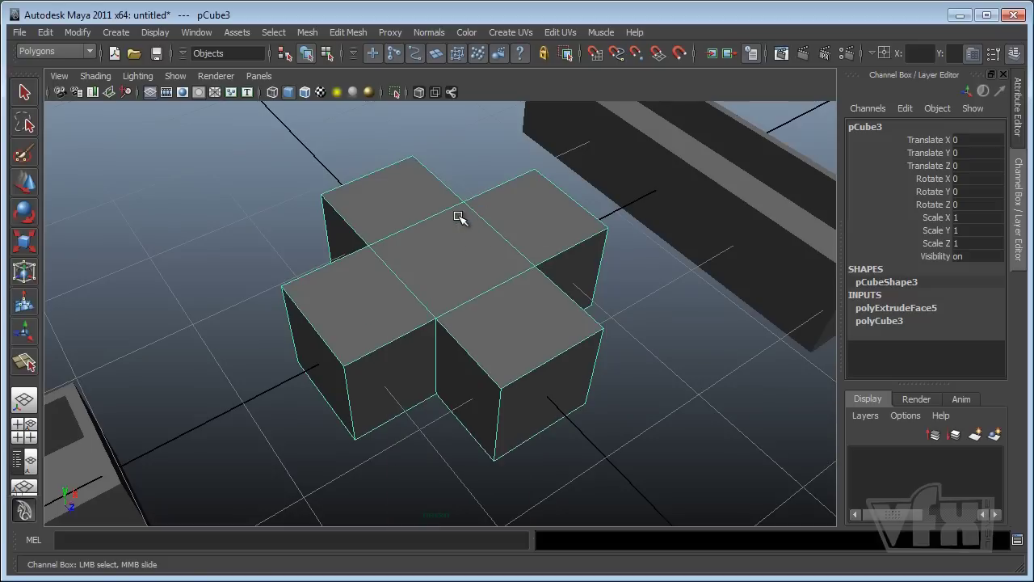
left_click(417, 223)
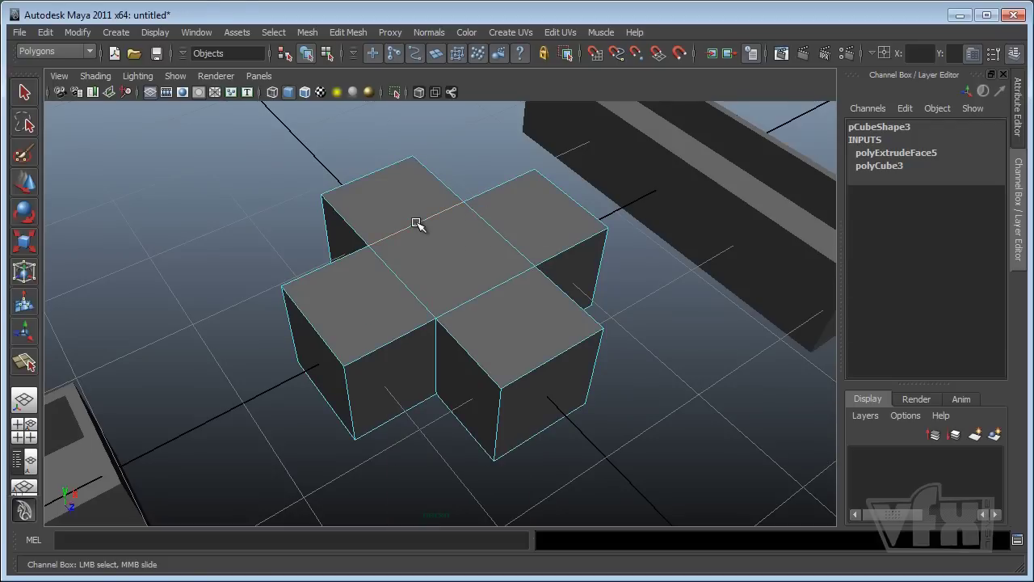
left_click(487, 225, "shift")
left_click(499, 288, "shift")
left_click_drag(519, 282, 464, 315, "alt")
key("Delete")
- Select the merged top face of the cross shape in face mode and extrude it with Keep Faces Together on
right_click(434, 268)
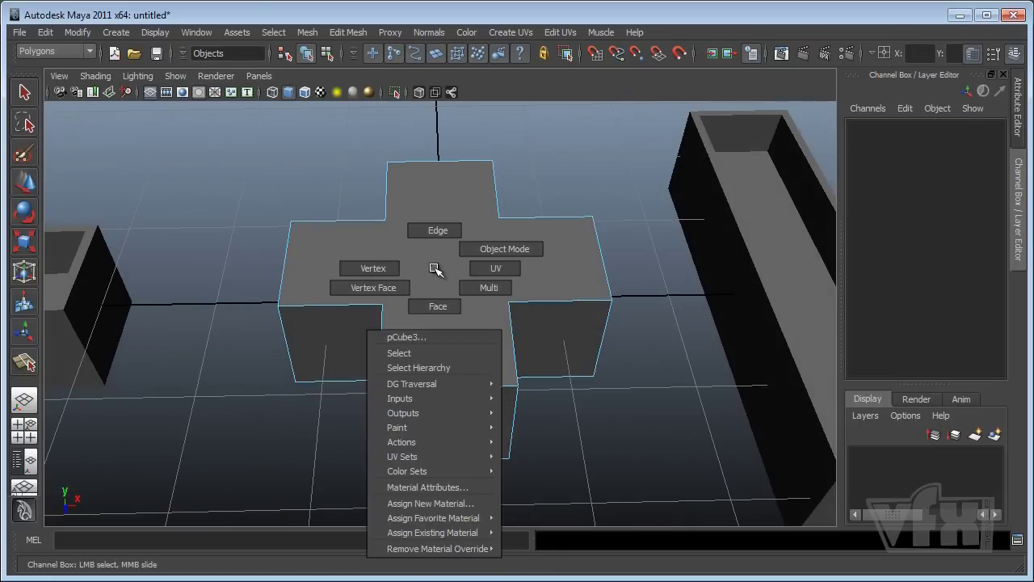
left_click(438, 305)
left_click(452, 280)
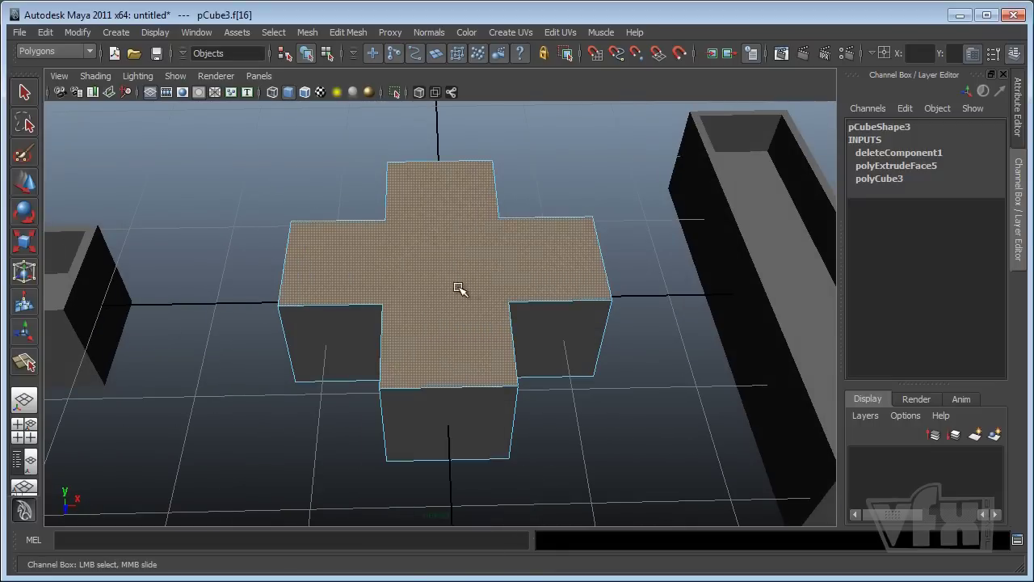
mouse_move(458, 288)
left_mouse_down("alt")
mouse_move(411, 273)
mouse_move(495, 284)
mouse_move(405, 289)
mouse_move(461, 323)
mouse_move(462, 299)
left_mouse_up("alt")
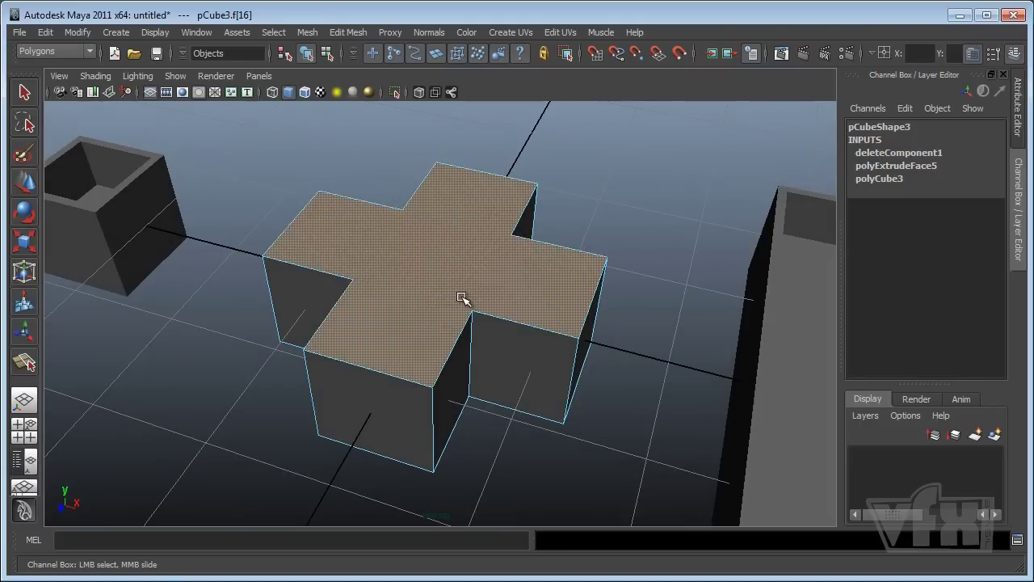
left_click(355, 36)
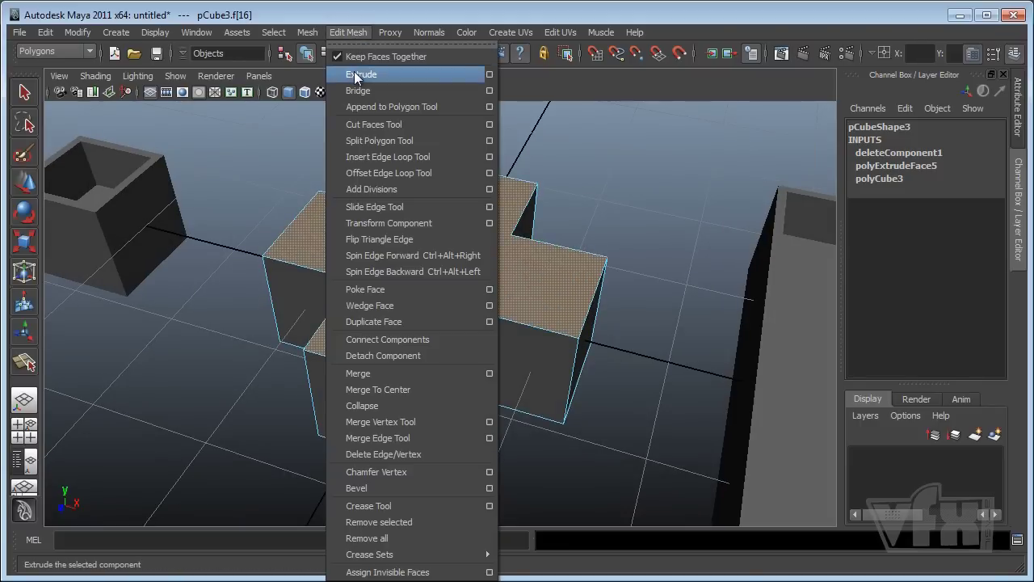
left_click(357, 75)
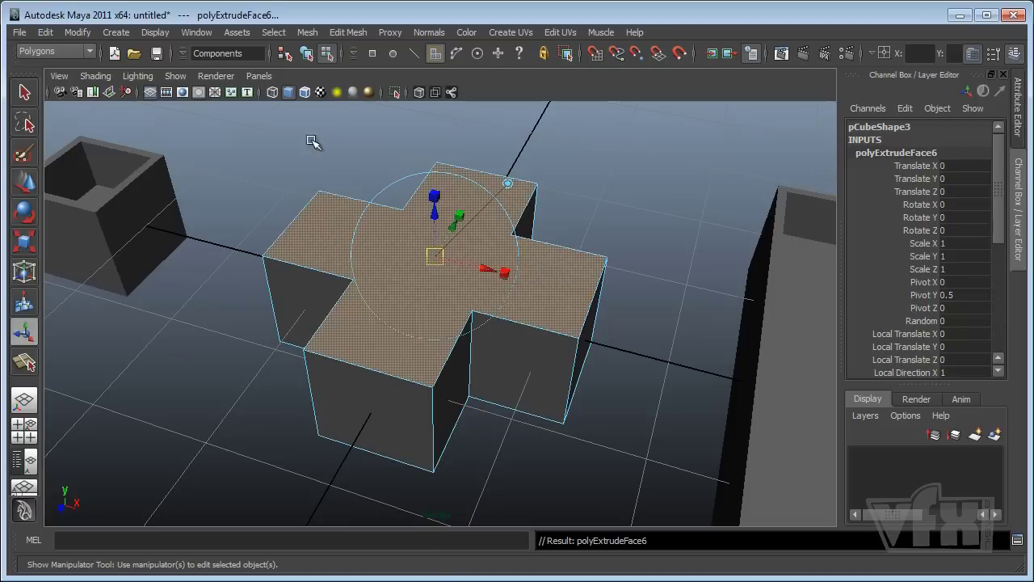
- Try scaling the extruded top face uniformly inward, inspect the border around the cross, and undo the scaling
left_click(435, 195)
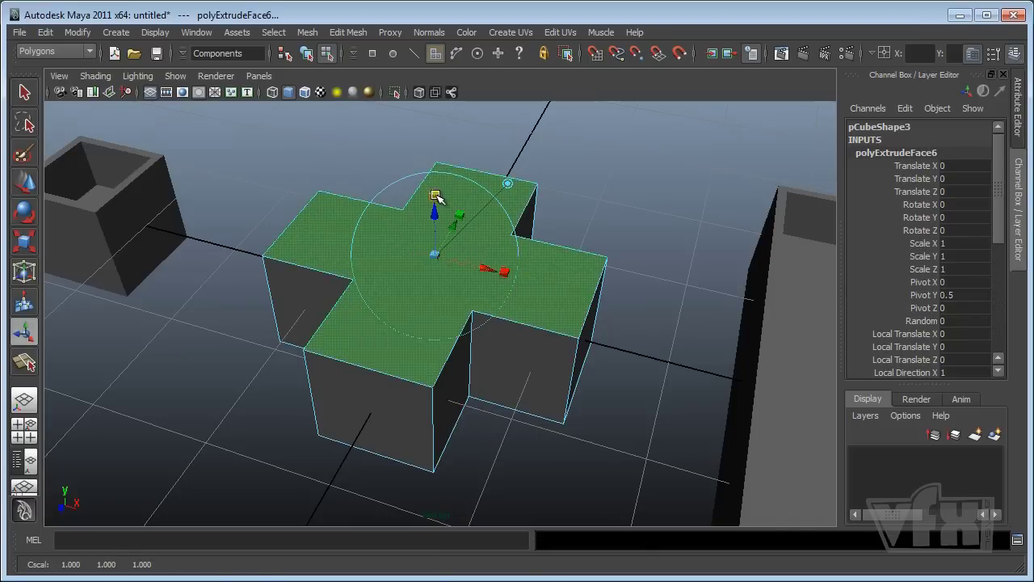
left_click_drag(434, 255, 458, 333)
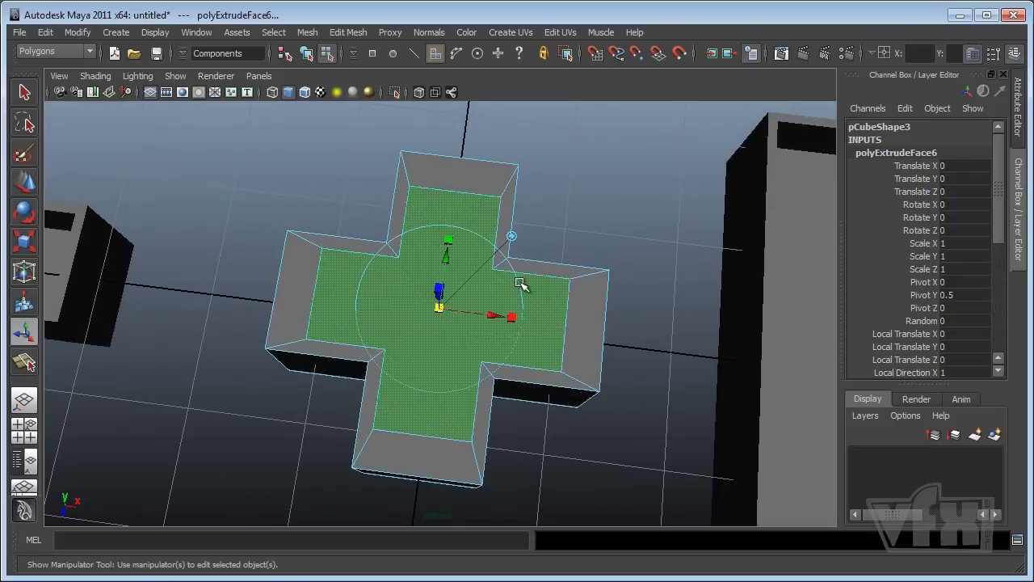
left_click_drag(579, 245, 444, 220, "alt")
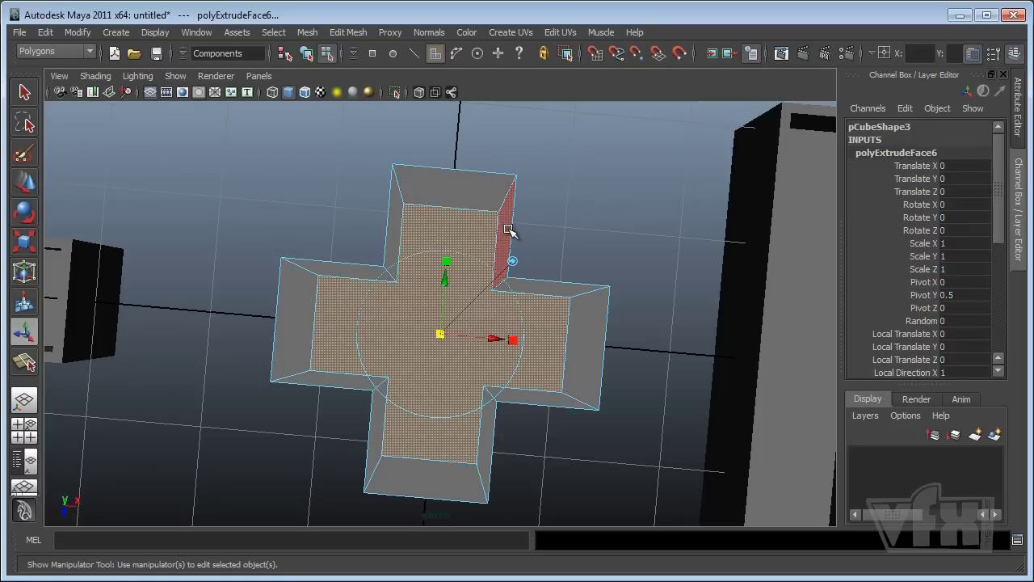
left_click_drag(455, 227, 436, 326, "alt")
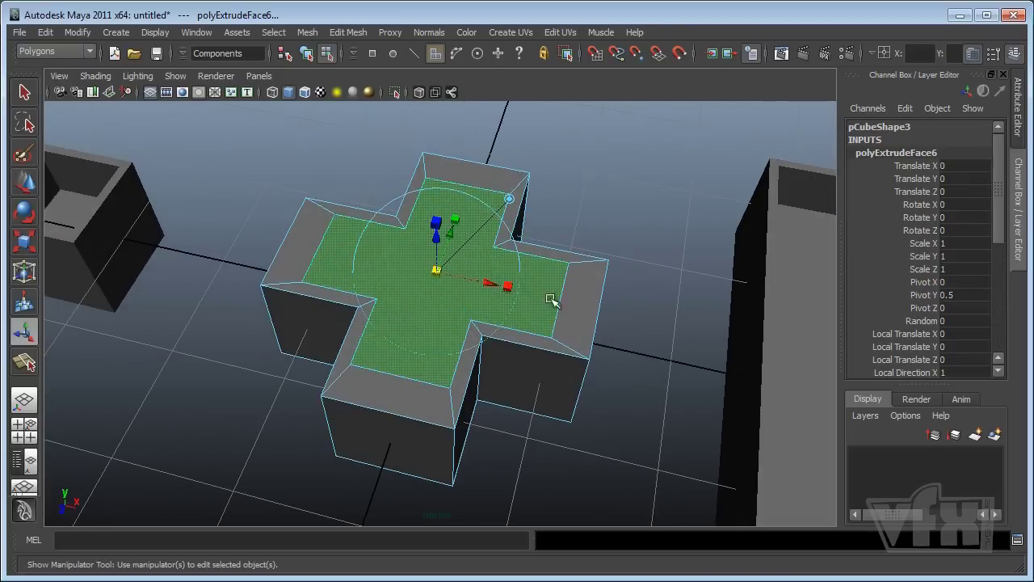
left_click_drag(447, 287, 429, 291, "alt")
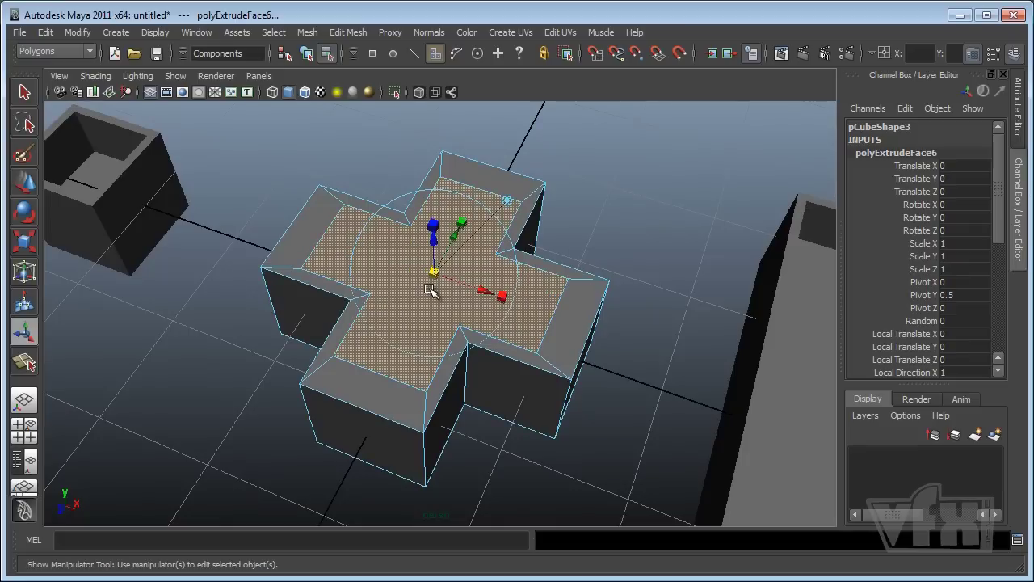
key("ctrl+z")
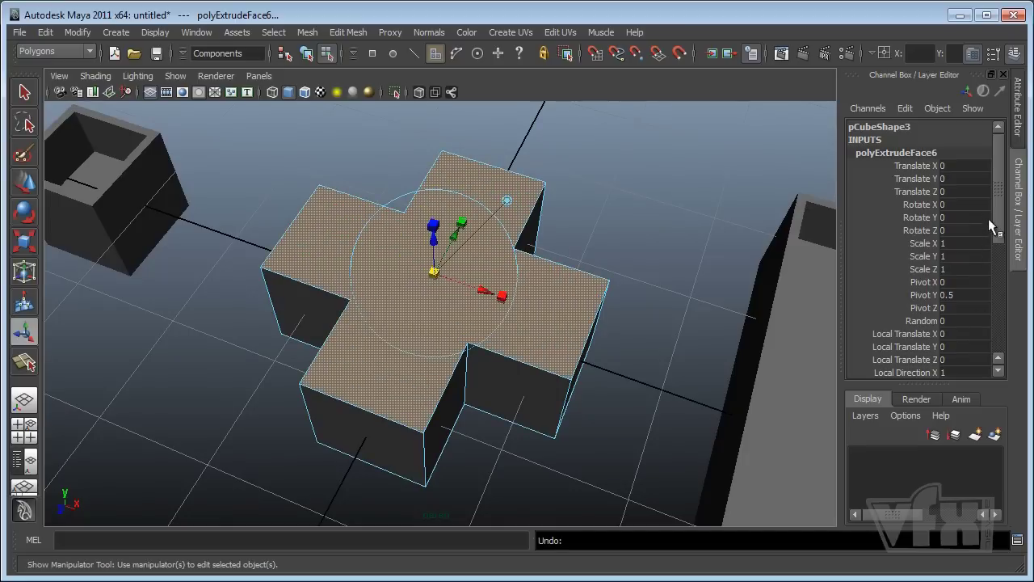
- Inset the extruded top face by setting the extrusion's Offset to 0.1
left_click_drag(998, 220, 998, 281)
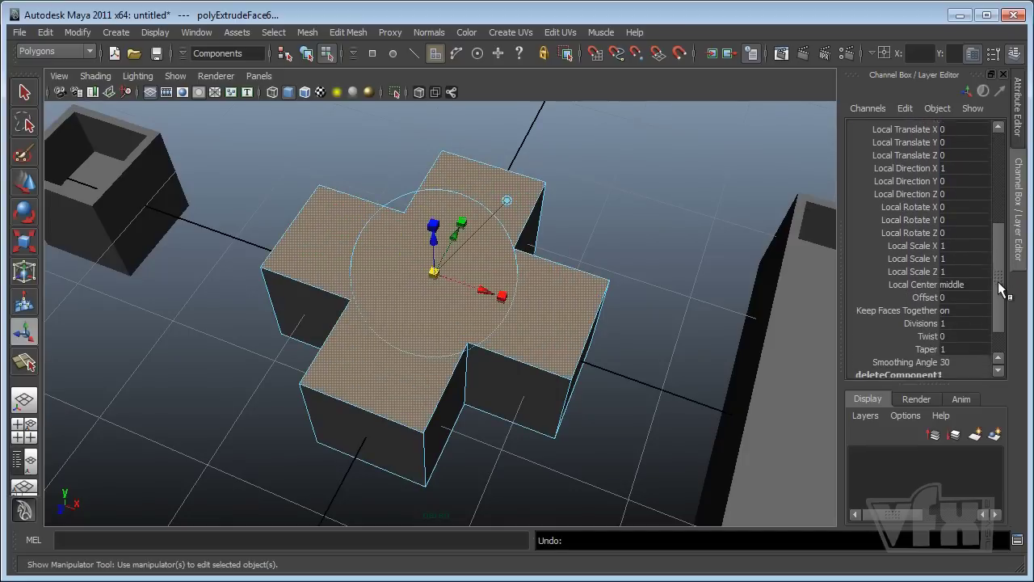
left_click(932, 293)
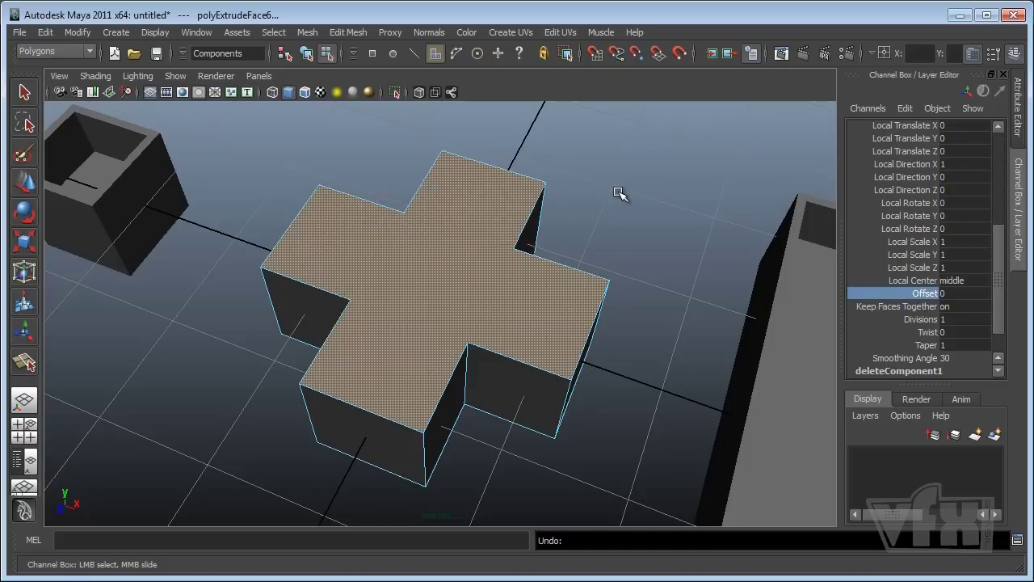
middle_click_drag(619, 192, 626, 198)
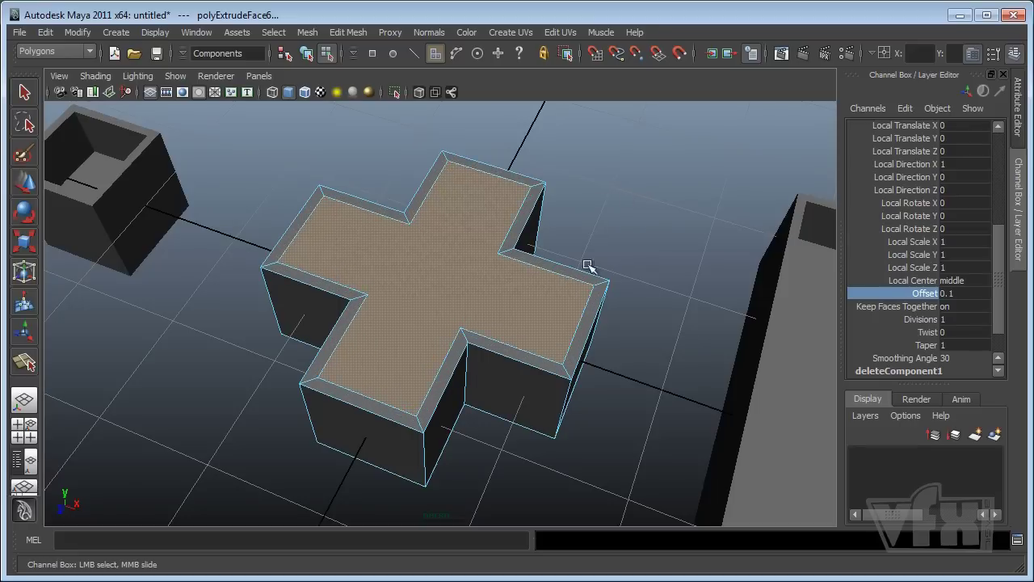
- Extrude the inset top face again and push it down into the cross to a Local Translate Z of -0.48
left_click_drag(587, 266, 560, 334, "alt")
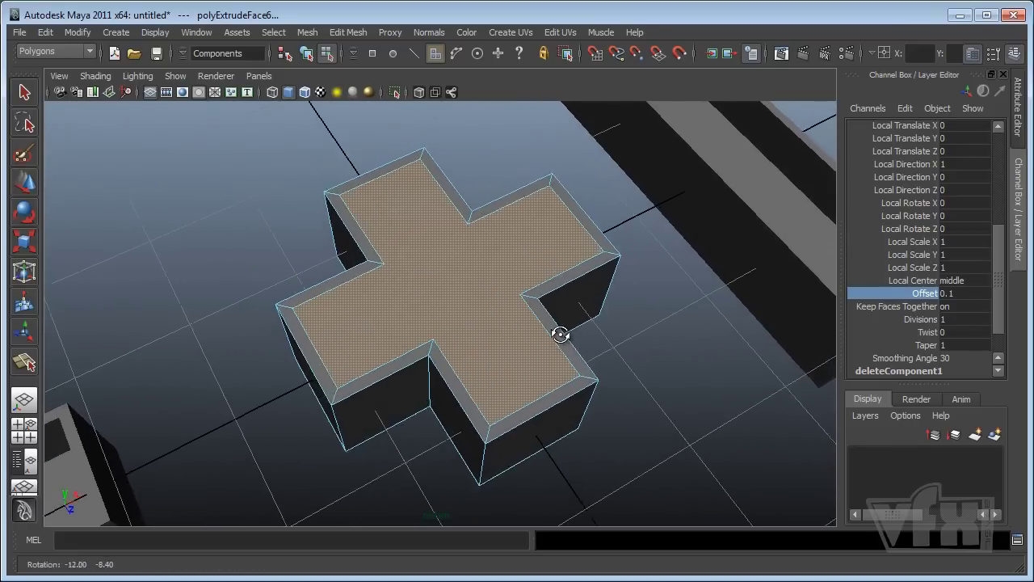
left_click(344, 32)
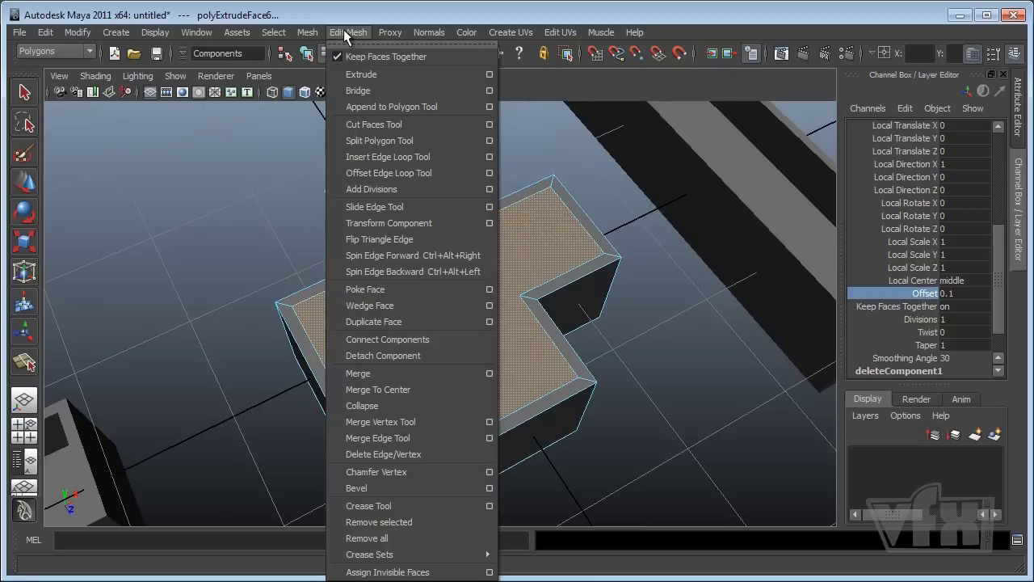
left_click(362, 74)
left_click_drag(452, 267, 494, 282, "alt")
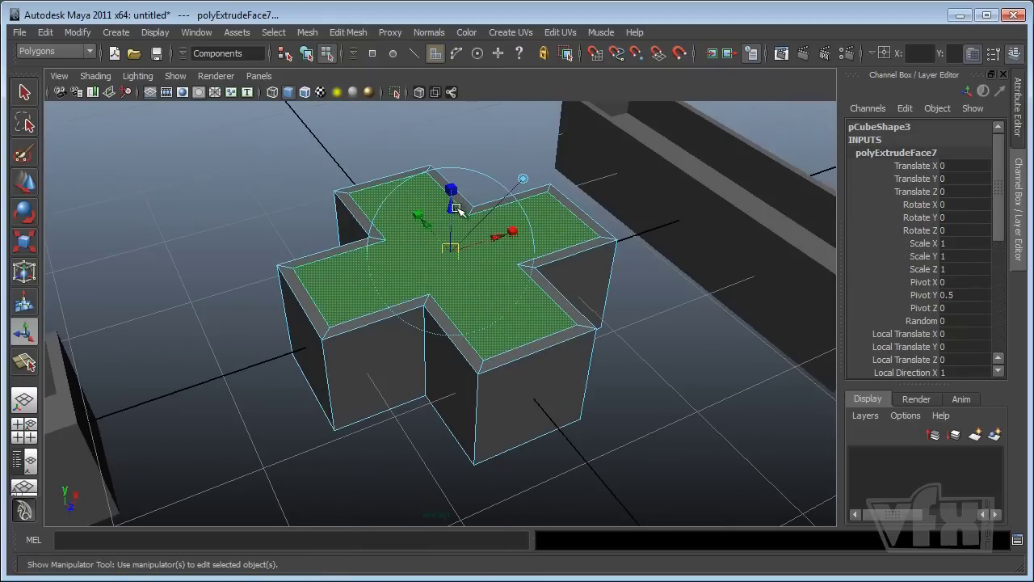
left_click_drag(454, 209, 489, 340)
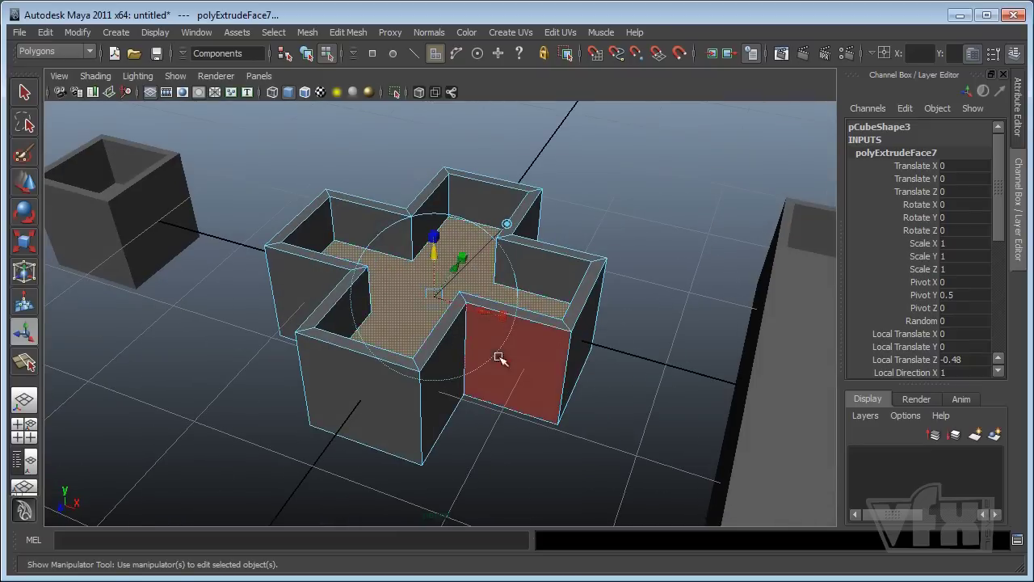
- Return the hollowed cross to object mode and clear the selection
right_click(546, 267)
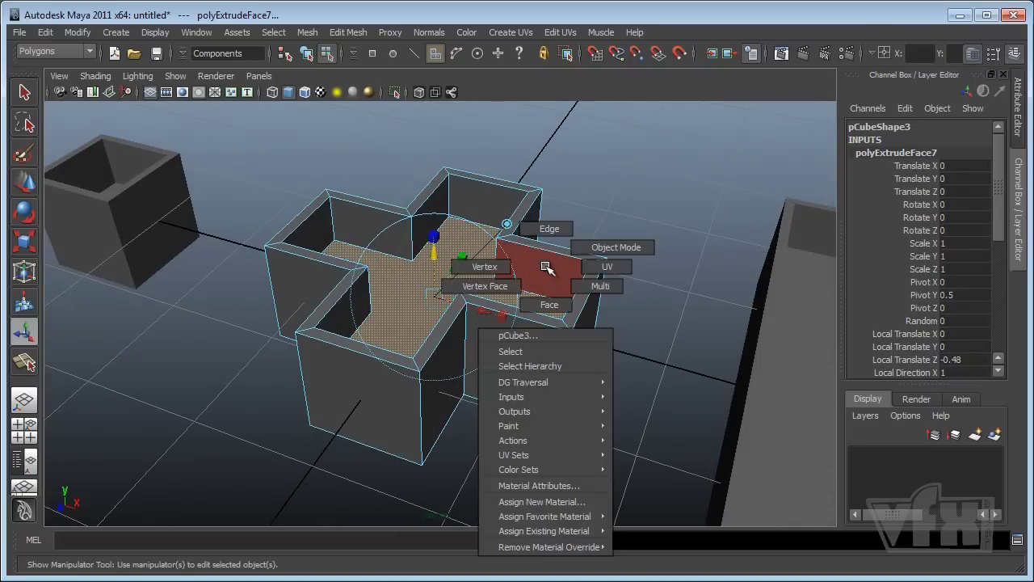
left_click(600, 248)
left_click(595, 215)
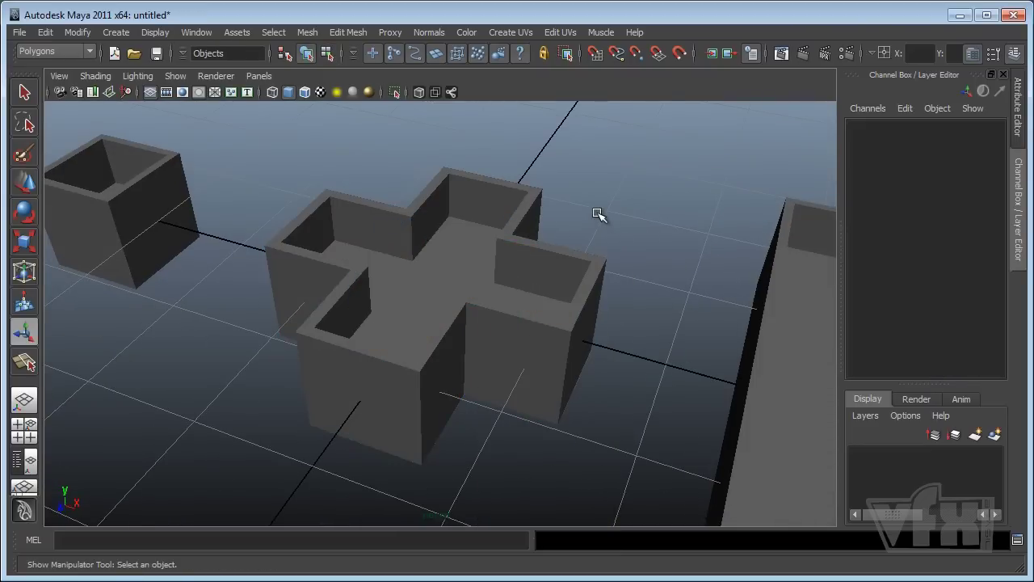
- Examine the walls of the hollowed cube, cross and long box from several angles
left_click_drag(549, 304, 550, 340, "alt")
right_click_drag(550, 340, 538, 342, "alt")
left_click_drag(538, 342, 517, 339, "alt")
right_click_drag(517, 339, 492, 350, "alt")
left_click_drag(493, 351, 420, 337, "alt")
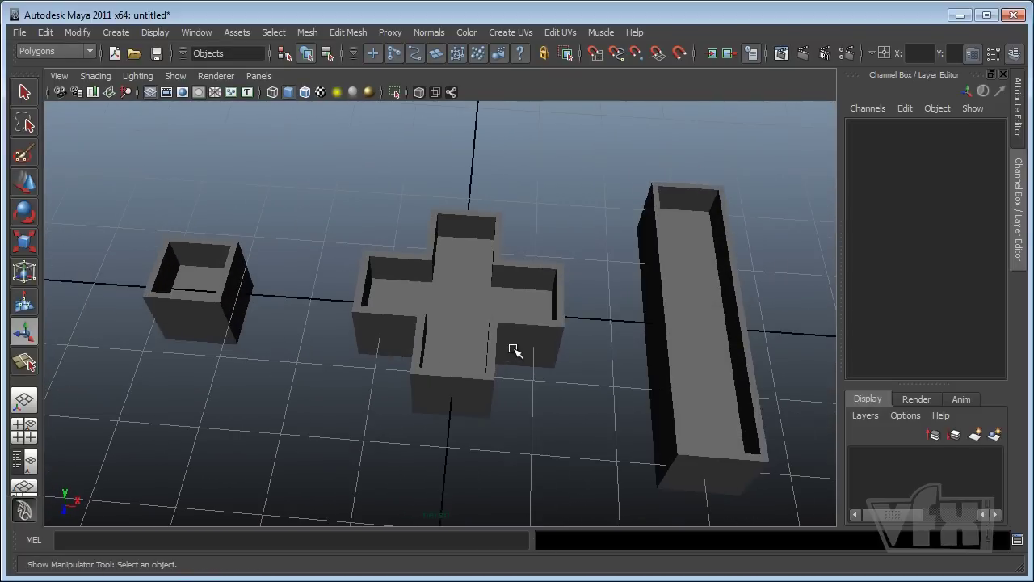
left_click_drag(512, 351, 472, 328, "alt")
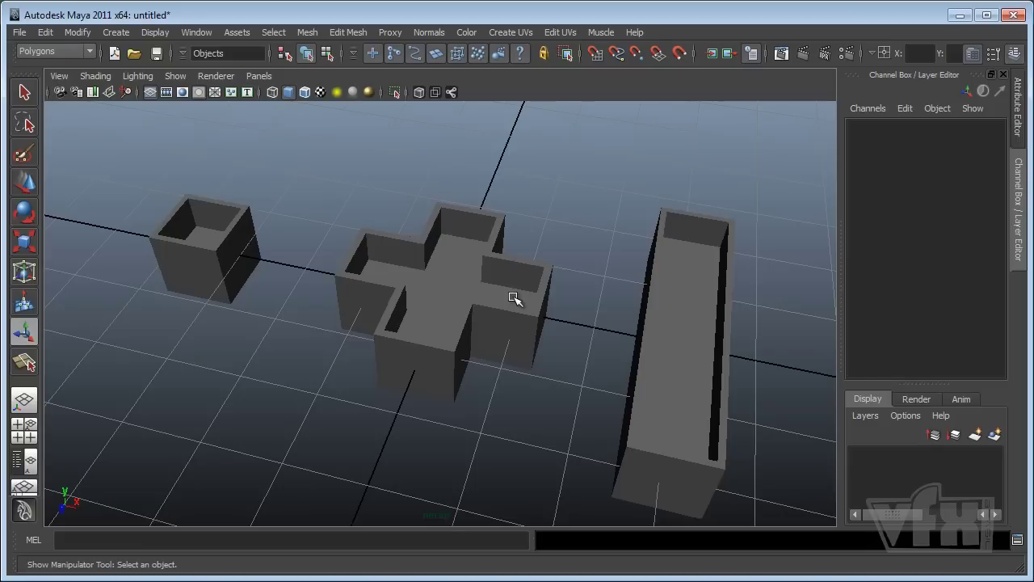
left_click(346, 33)
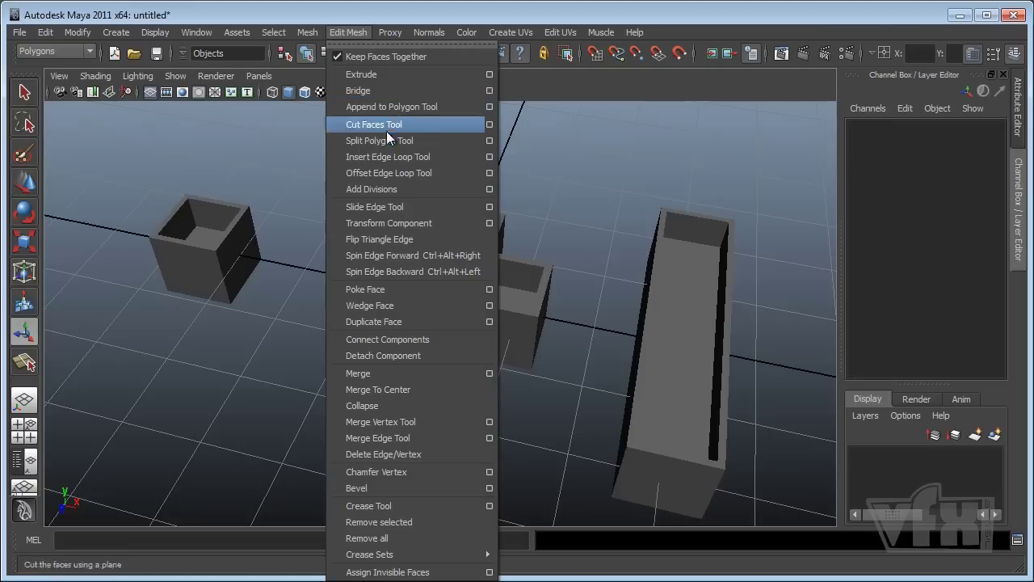
left_click(349, 37)
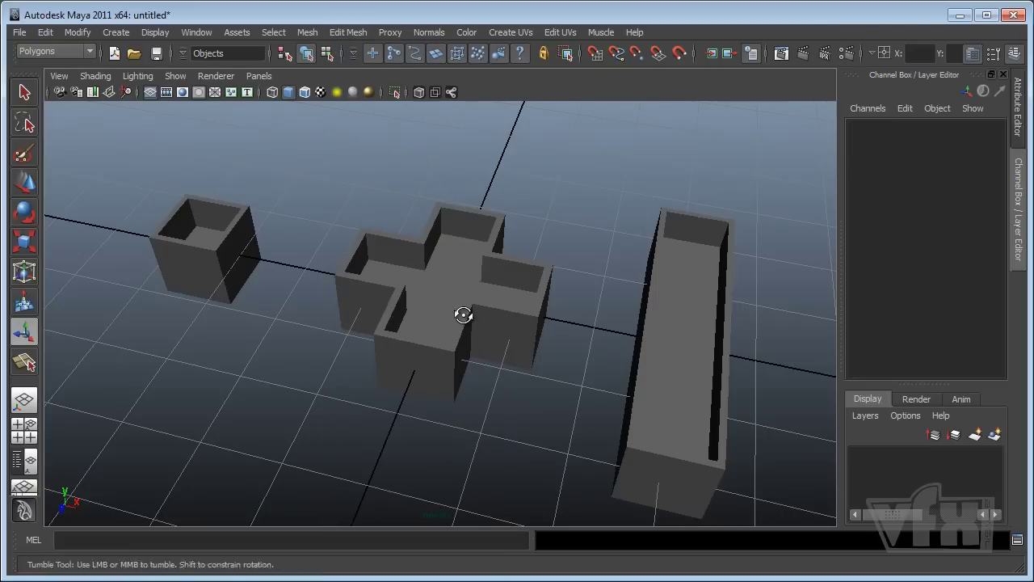
mouse_move(462, 312)
left_mouse_down("alt")
mouse_move(452, 309)
mouse_move(469, 298)
mouse_move(533, 300)
mouse_move(534, 316)
mouse_move(474, 312)
left_mouse_up("alt")
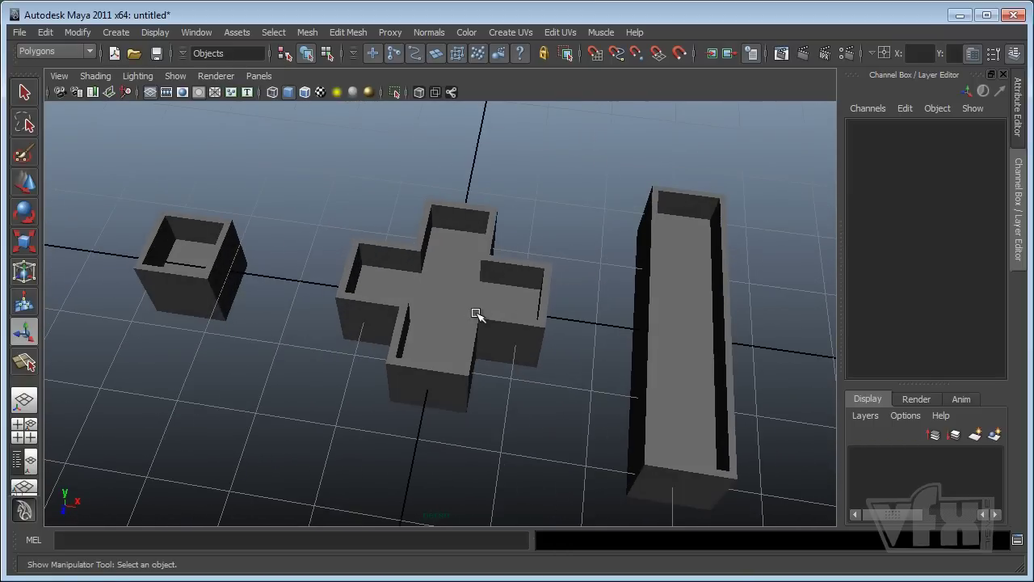